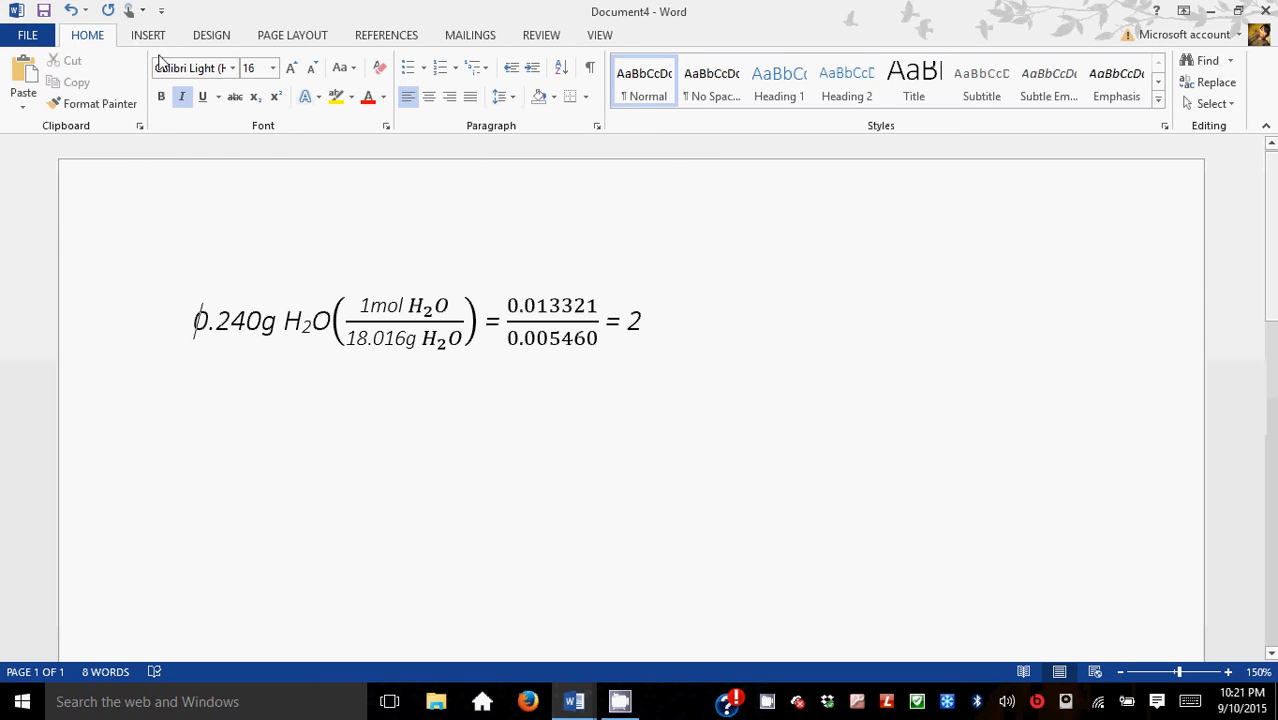
# Step: Insert a new equation and move its placeholder below the existing calculation line
pyautogui.click(149, 36)
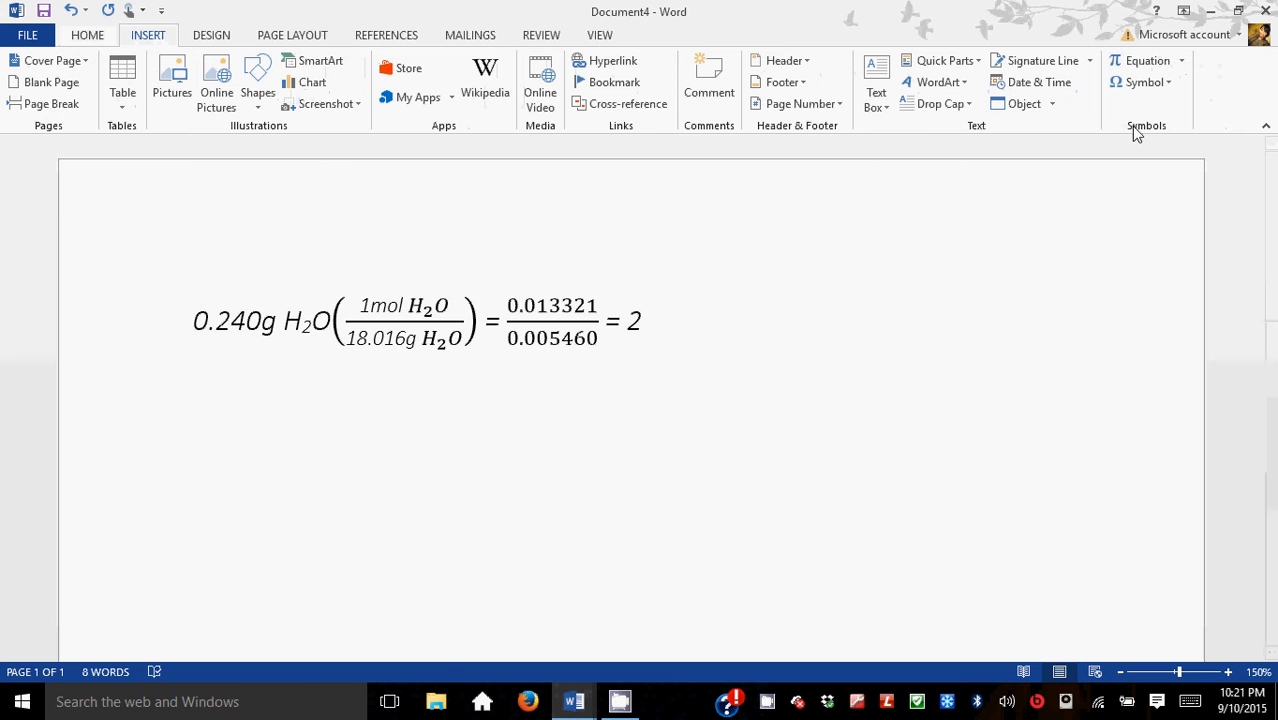
pyautogui.click(1146, 64)
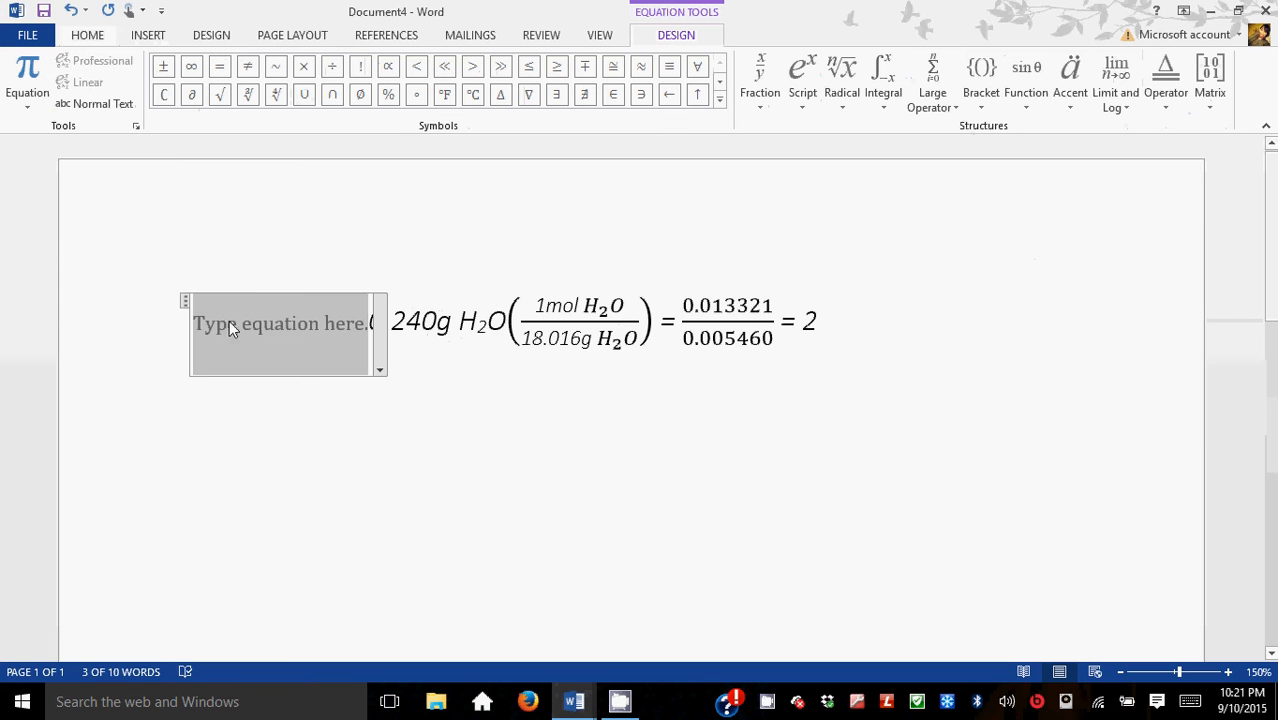
pyautogui.moveTo(229, 320); pyautogui.dragTo(252, 498)
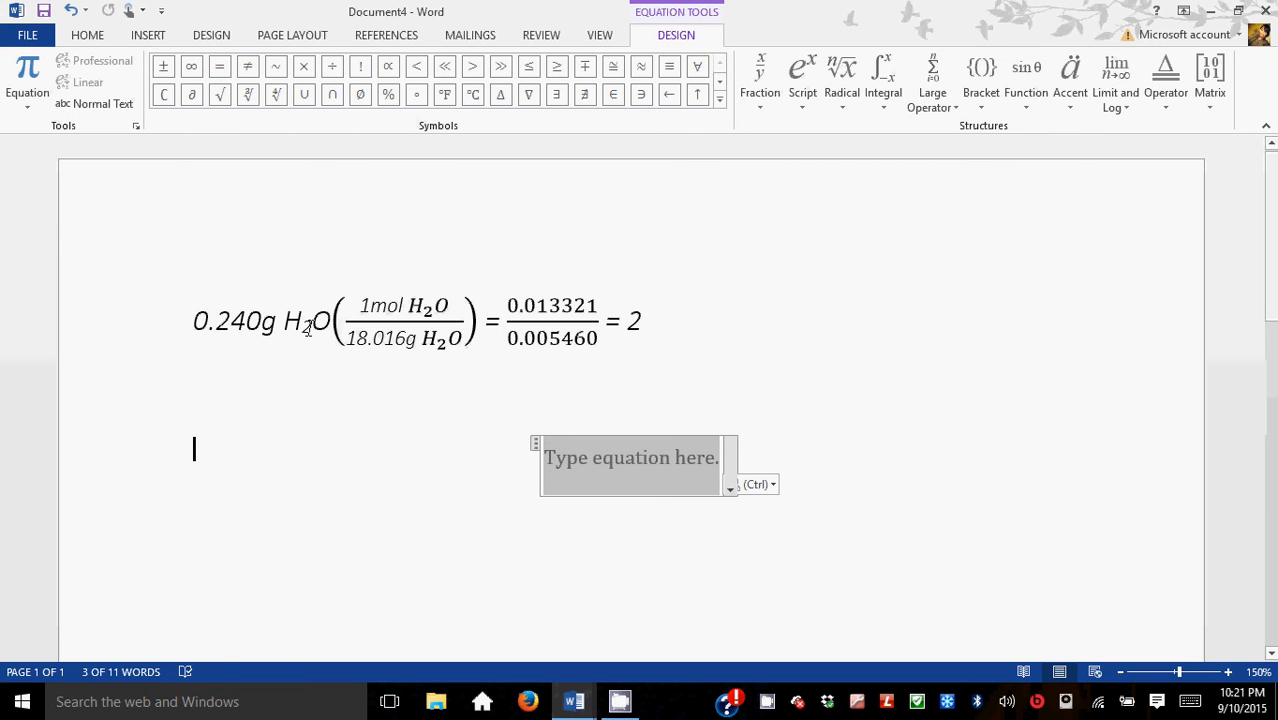
# Step: Enter 0.240 g at the start of the new equation
pyautogui.click(575, 469)
pyautogui.write('0.')
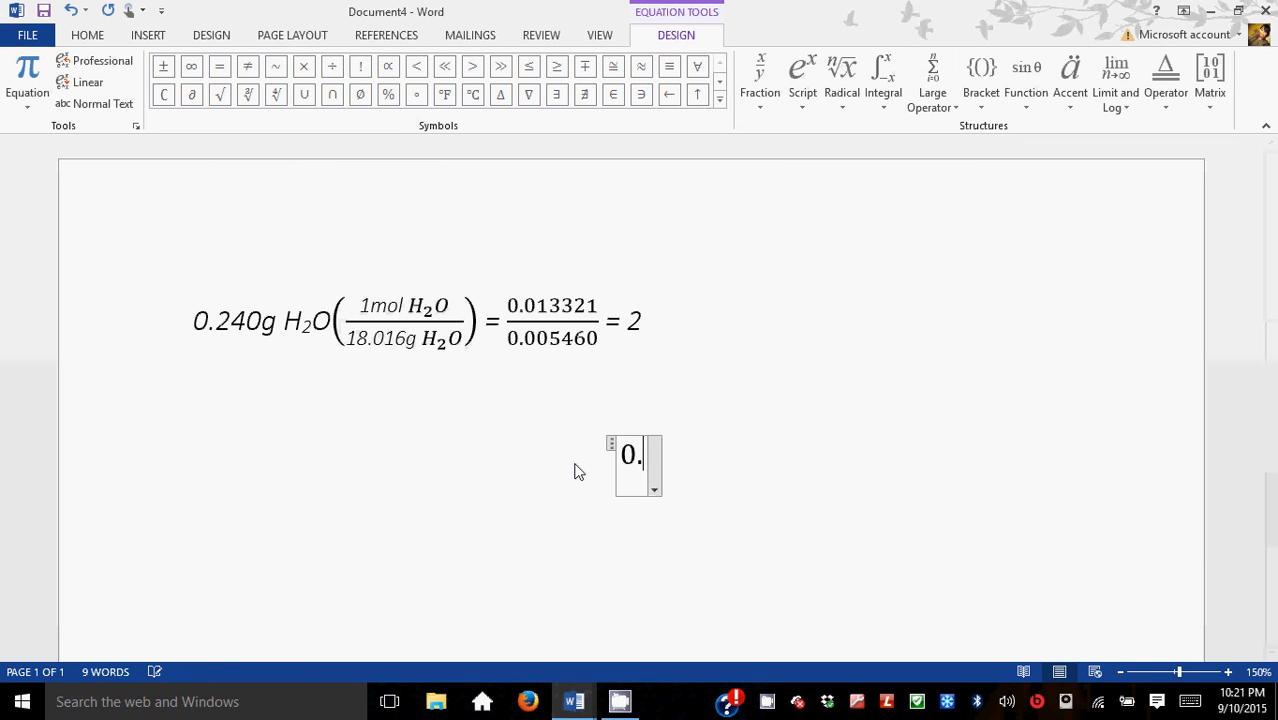
pyautogui.write('240')
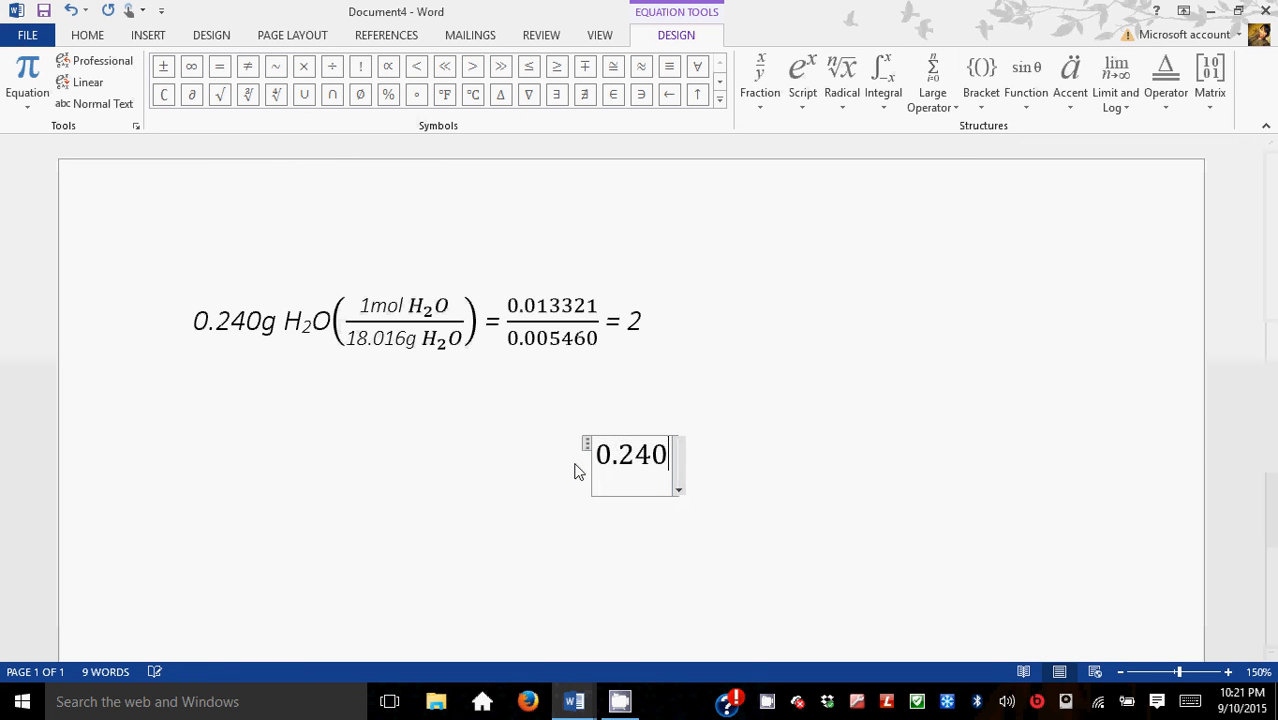
pyautogui.write(' g')
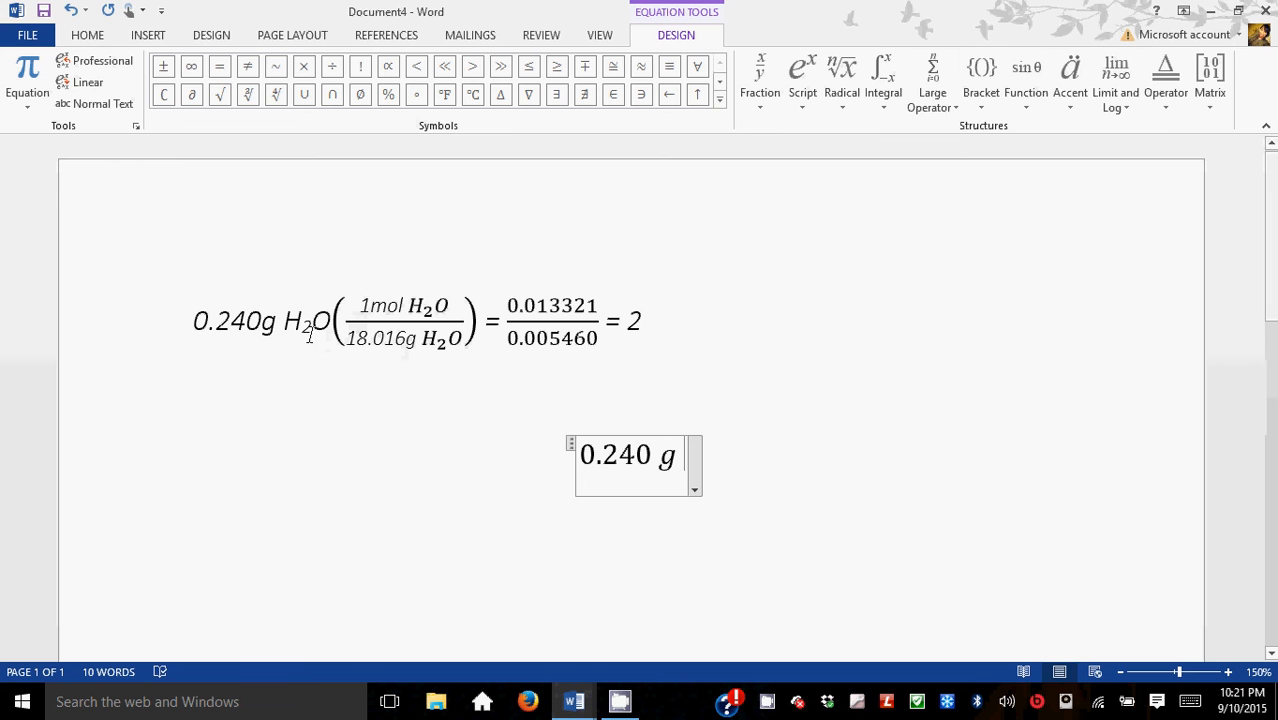
# Step: Insert a subscript structure after the mass and enter H₂O, with 2 as the subscript
pyautogui.click(80, 36)
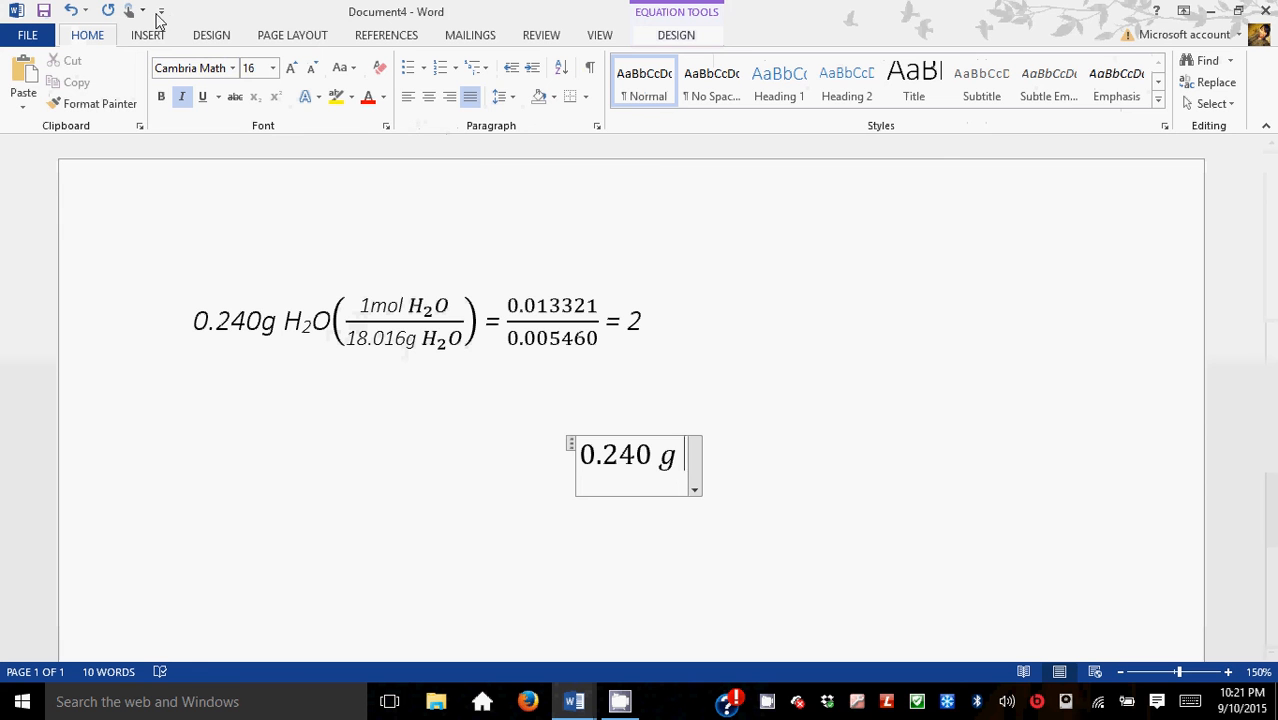
pyautogui.click(680, 468)
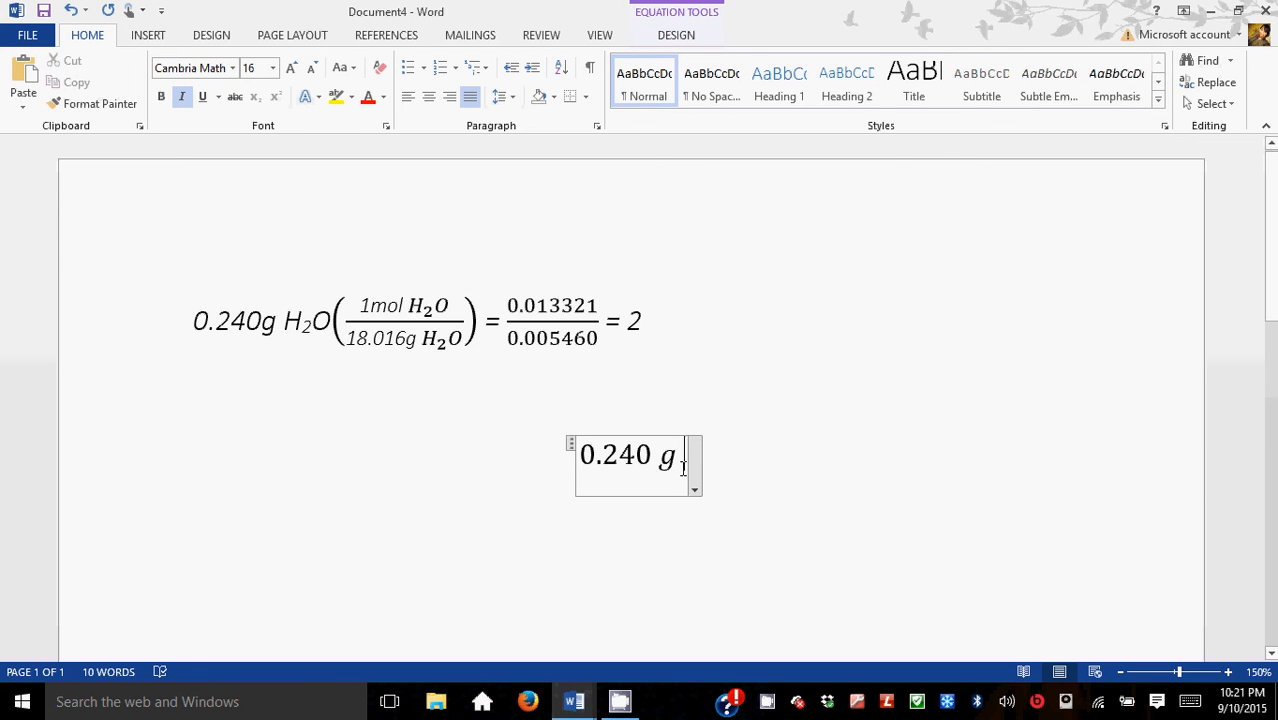
pyautogui.click(648, 40)
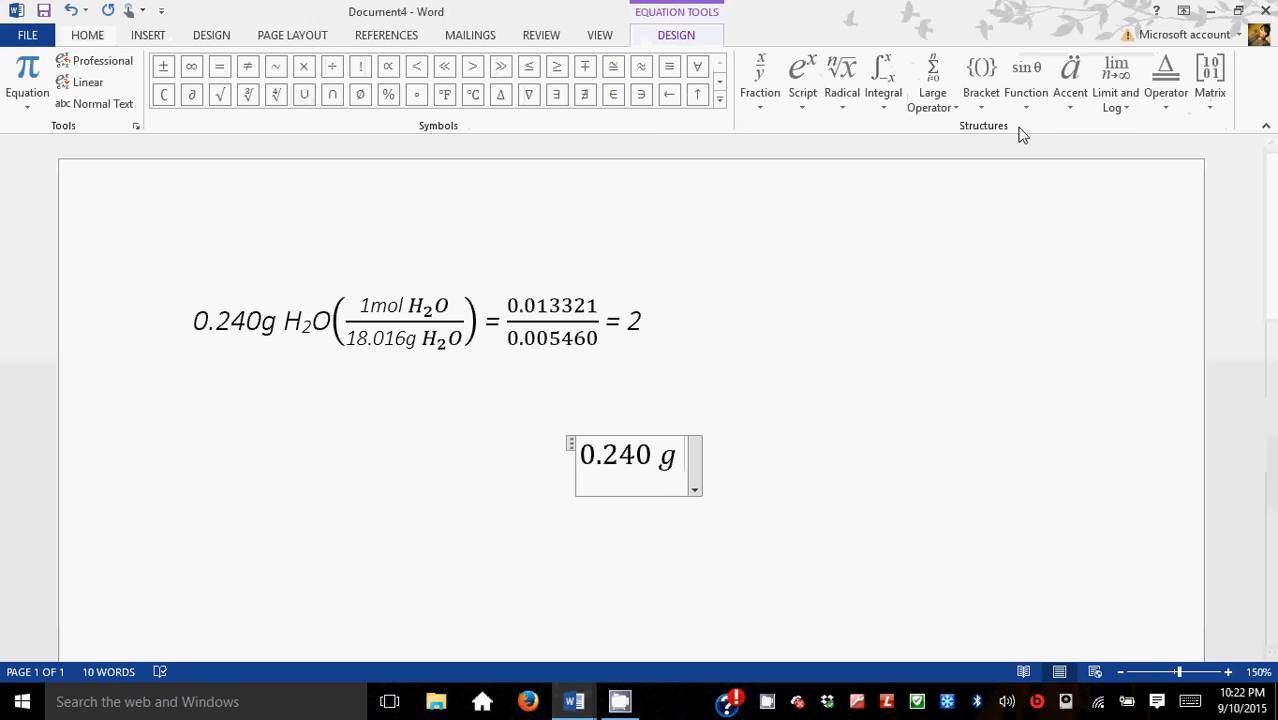
pyautogui.click(805, 98)
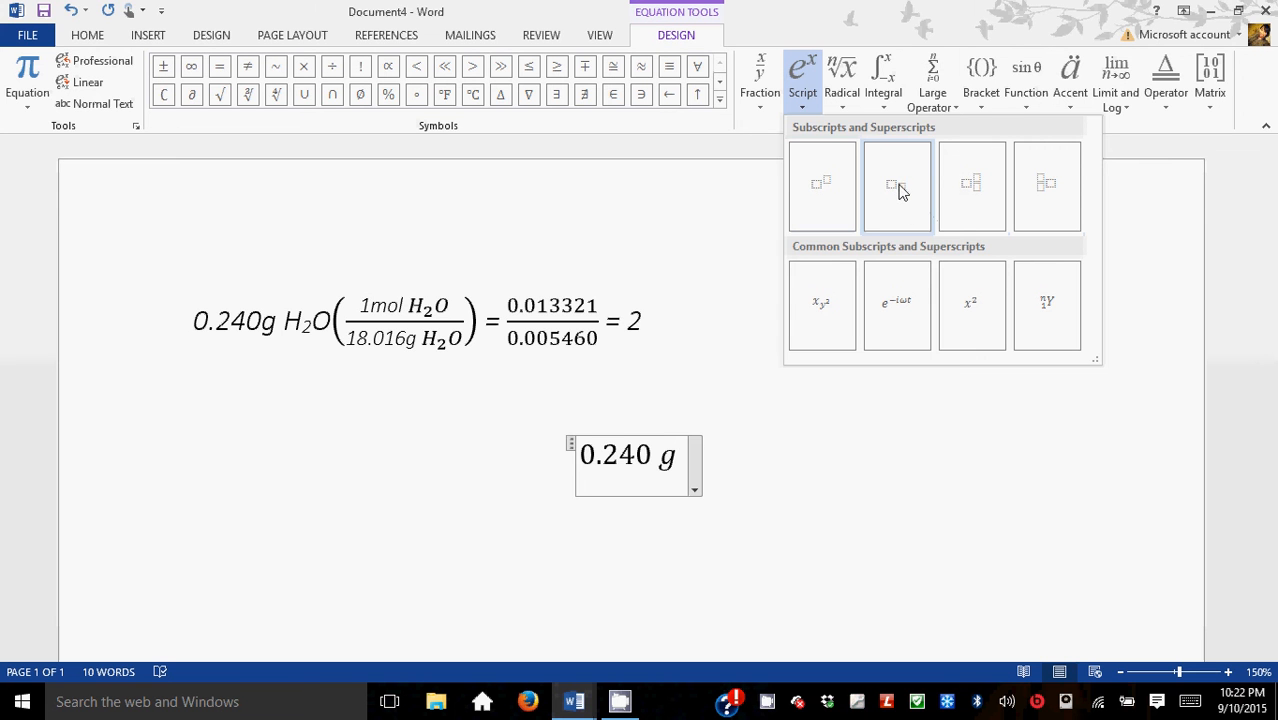
pyautogui.click(898, 191)
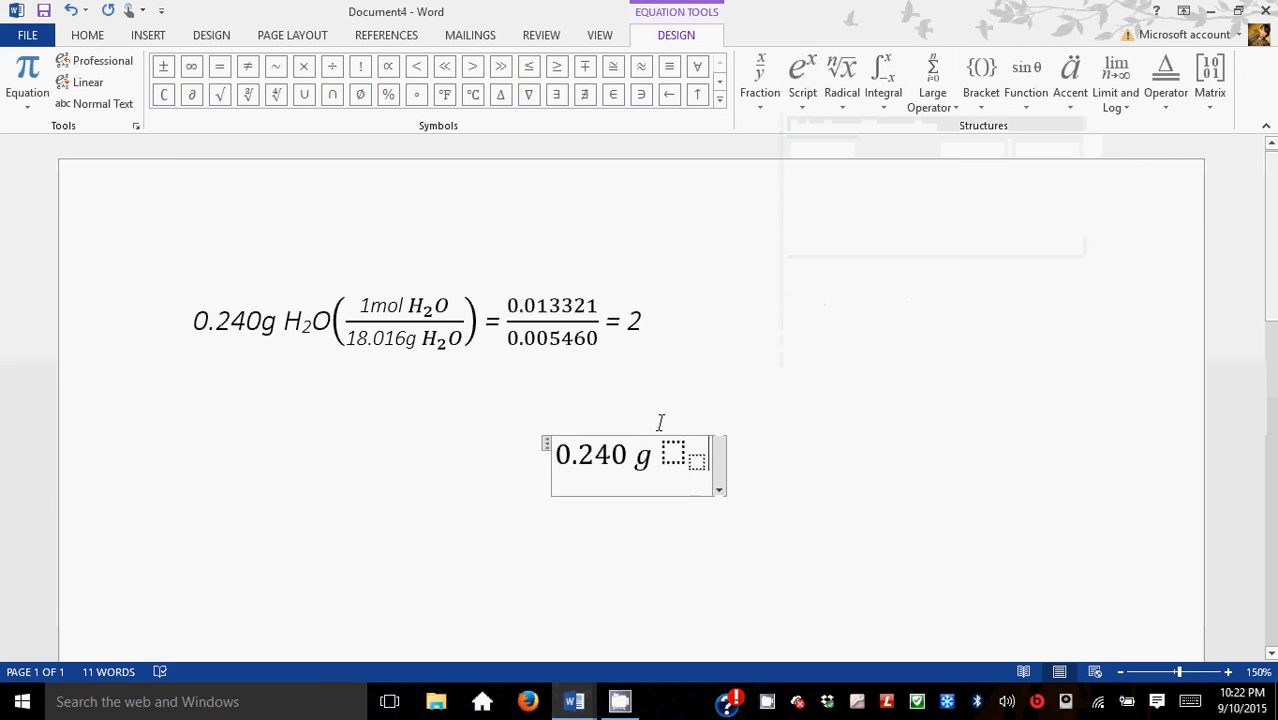
pyautogui.click(673, 455)
pyautogui.write('H')
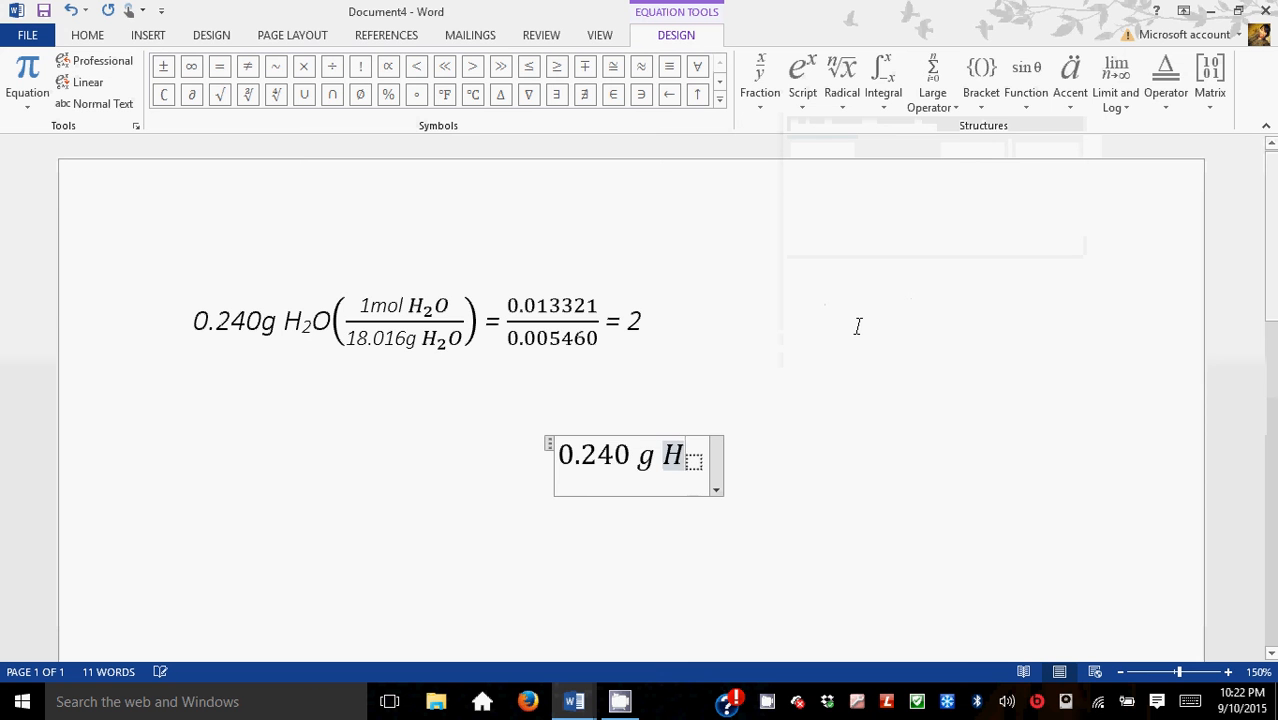
pyautogui.click(694, 460)
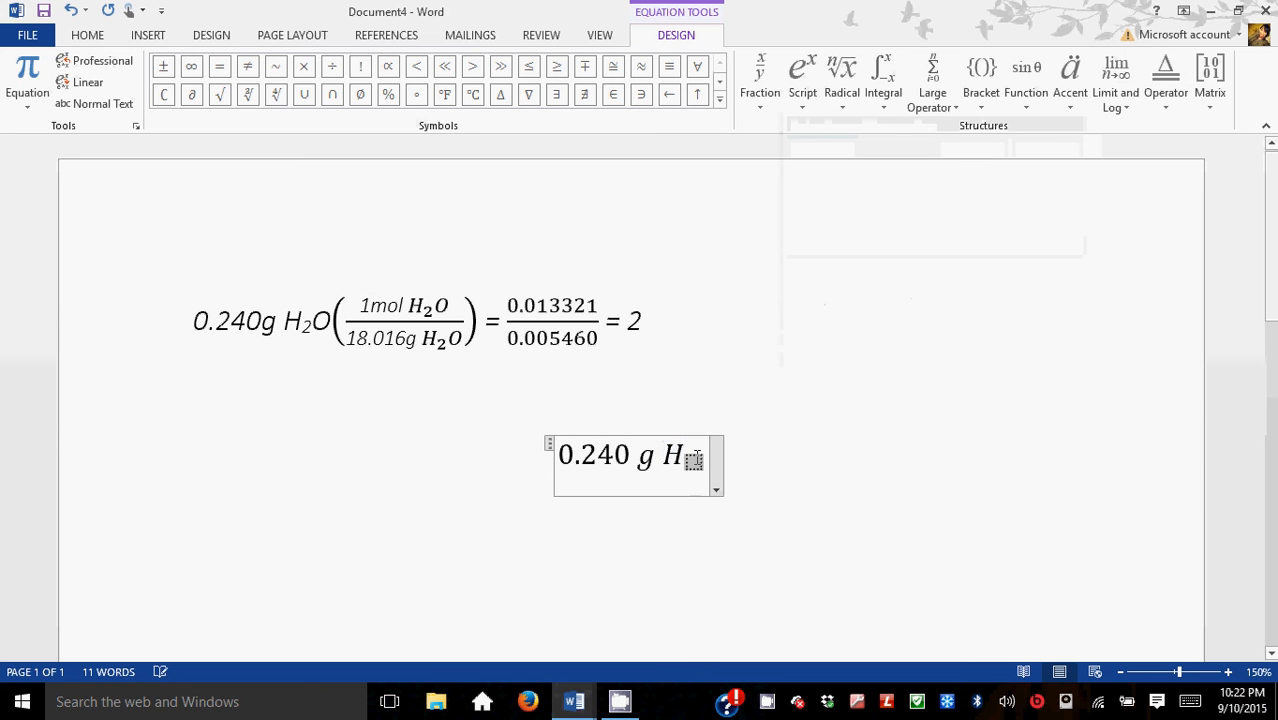
pyautogui.write('2')
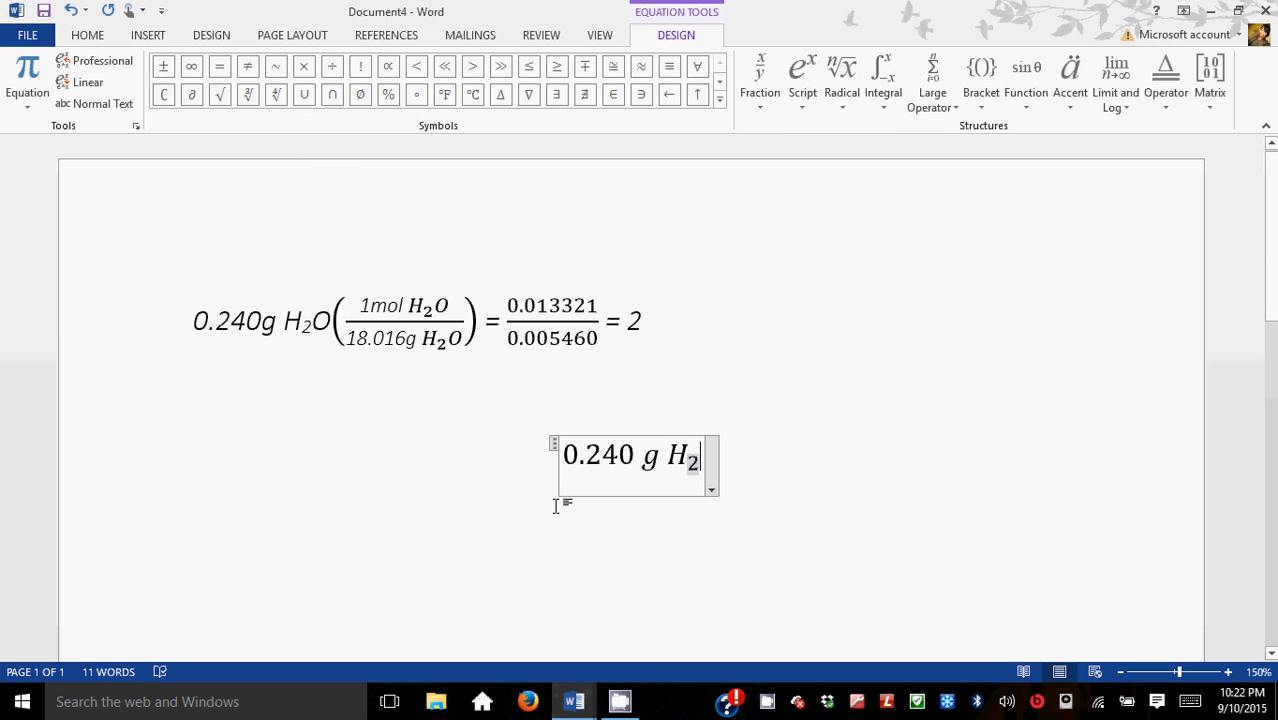
pyautogui.press('Right')
pyautogui.write('O')
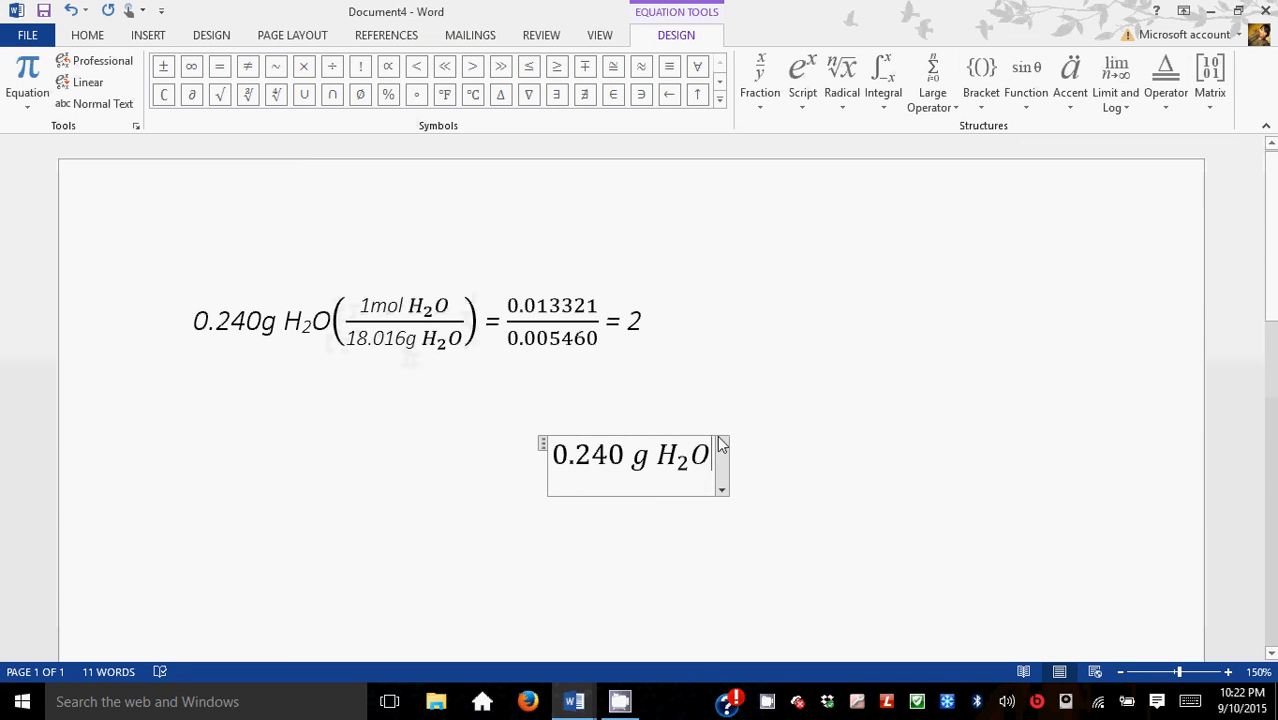
# Step: Add a pair of round parentheses after H₂O in the equation
pyautogui.click(980, 106)
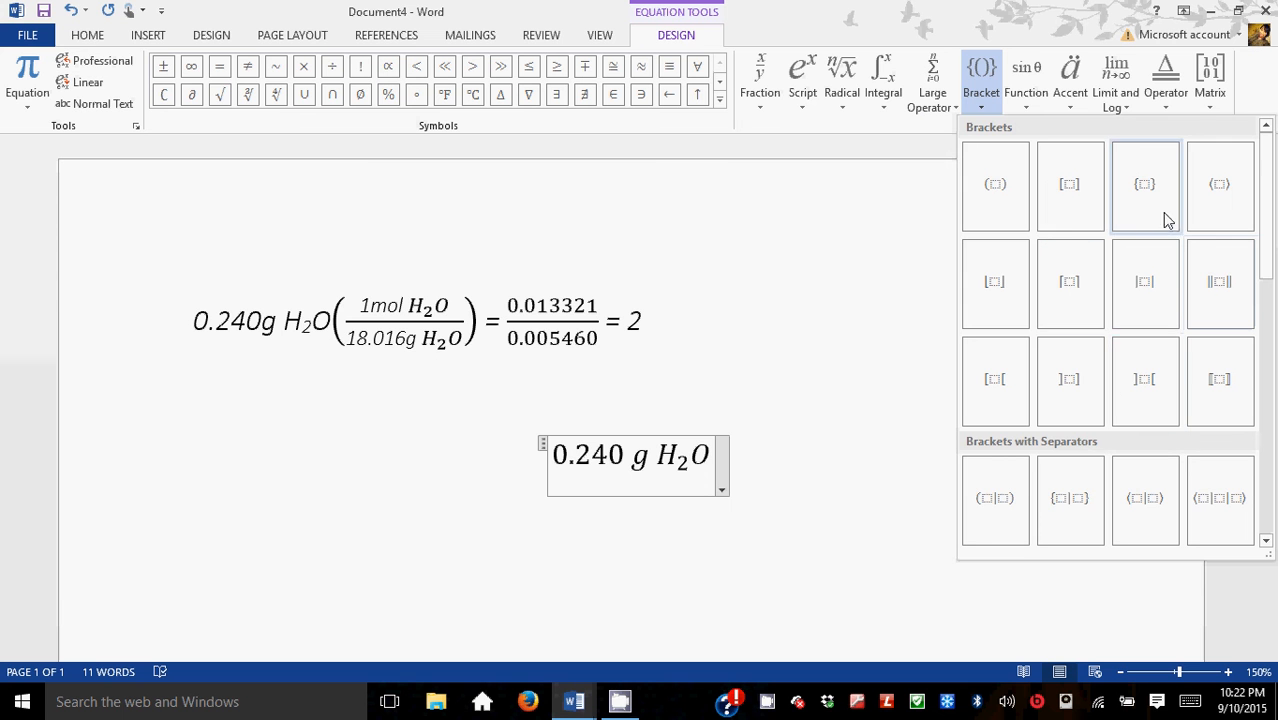
pyautogui.click(996, 186)
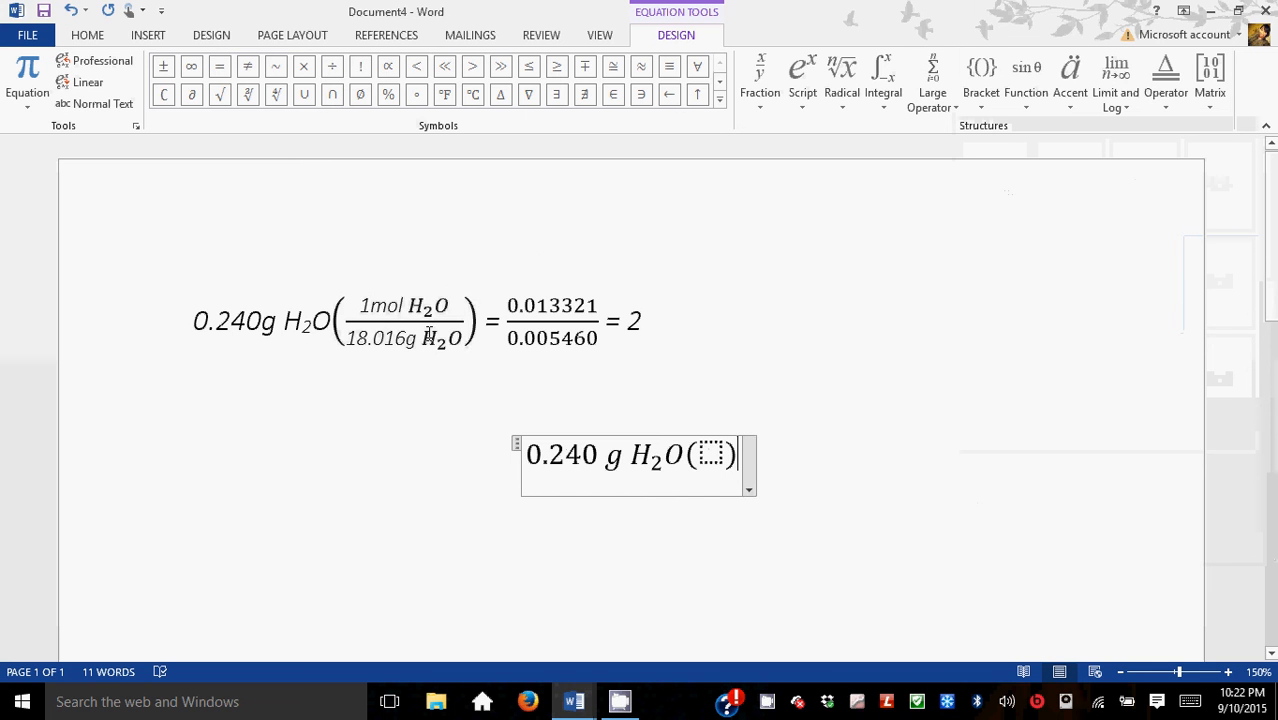
pyautogui.click(709, 457)
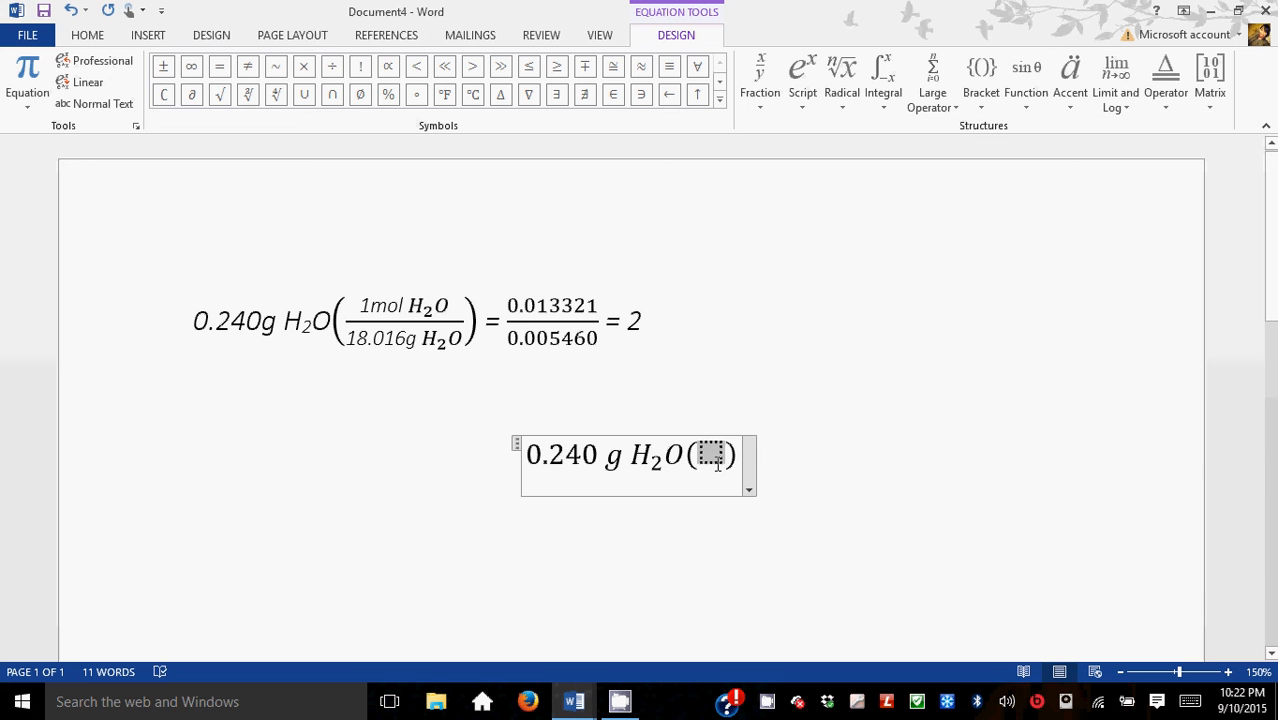
# Step: Insert a stacked fraction inside the parentheses and enter 1 mol as its numerator
pyautogui.click(757, 104)
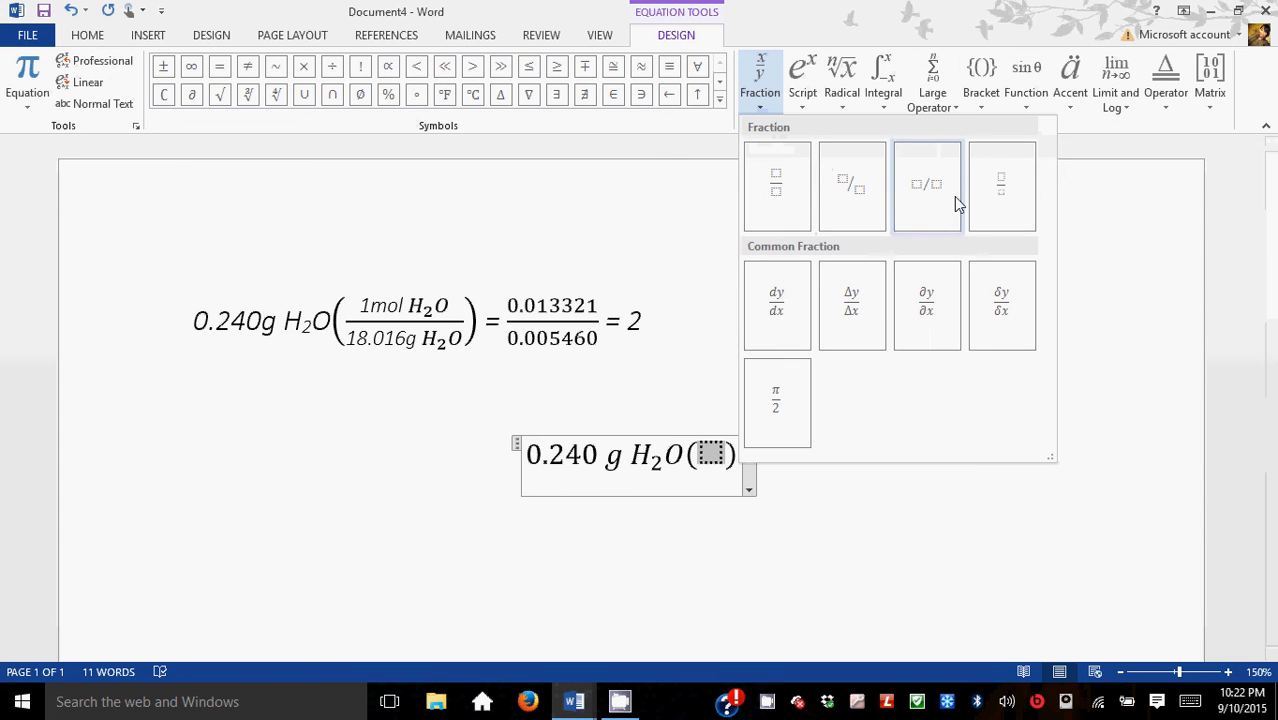
pyautogui.click(773, 187)
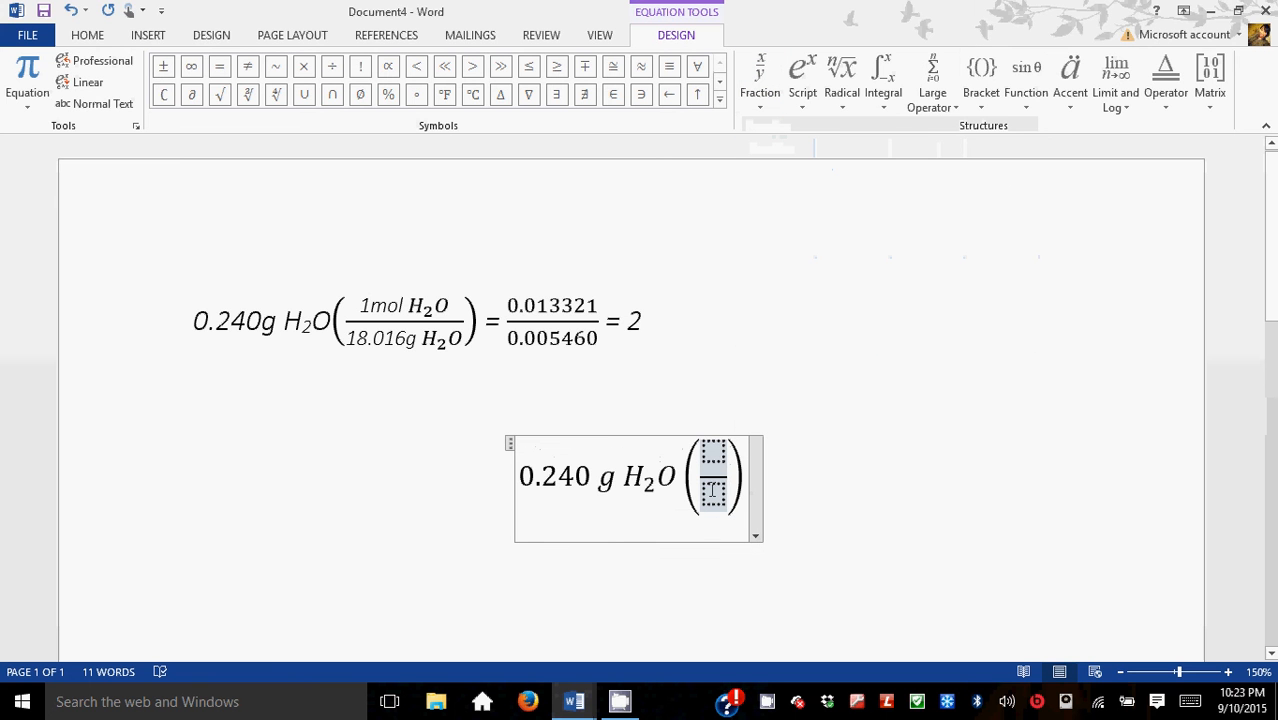
pyautogui.click(711, 452)
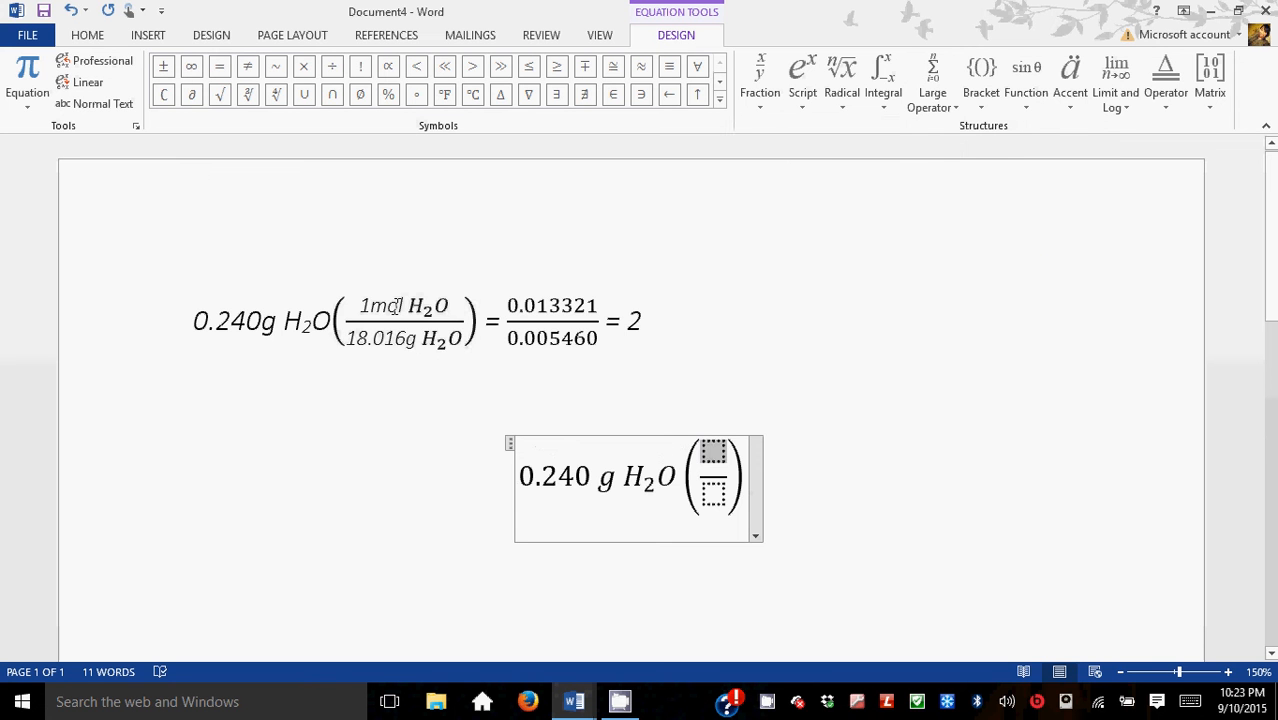
pyautogui.write('1 mol')
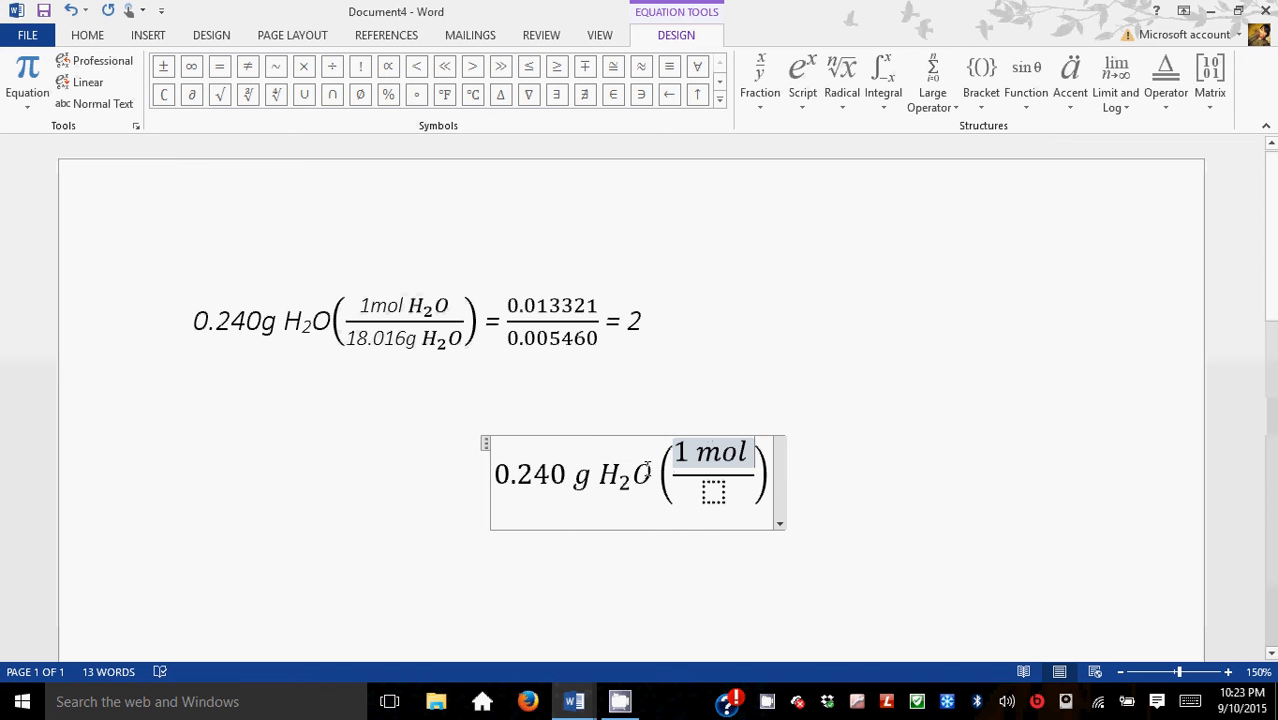
# Step: Copy H₂O from the equation and paste it after 1 mol in the numerator
pyautogui.click(606, 474)
pyautogui.moveTo(607, 474); pyautogui.dragTo(652, 483)
pyautogui.hotkey('ctrl', 'c')
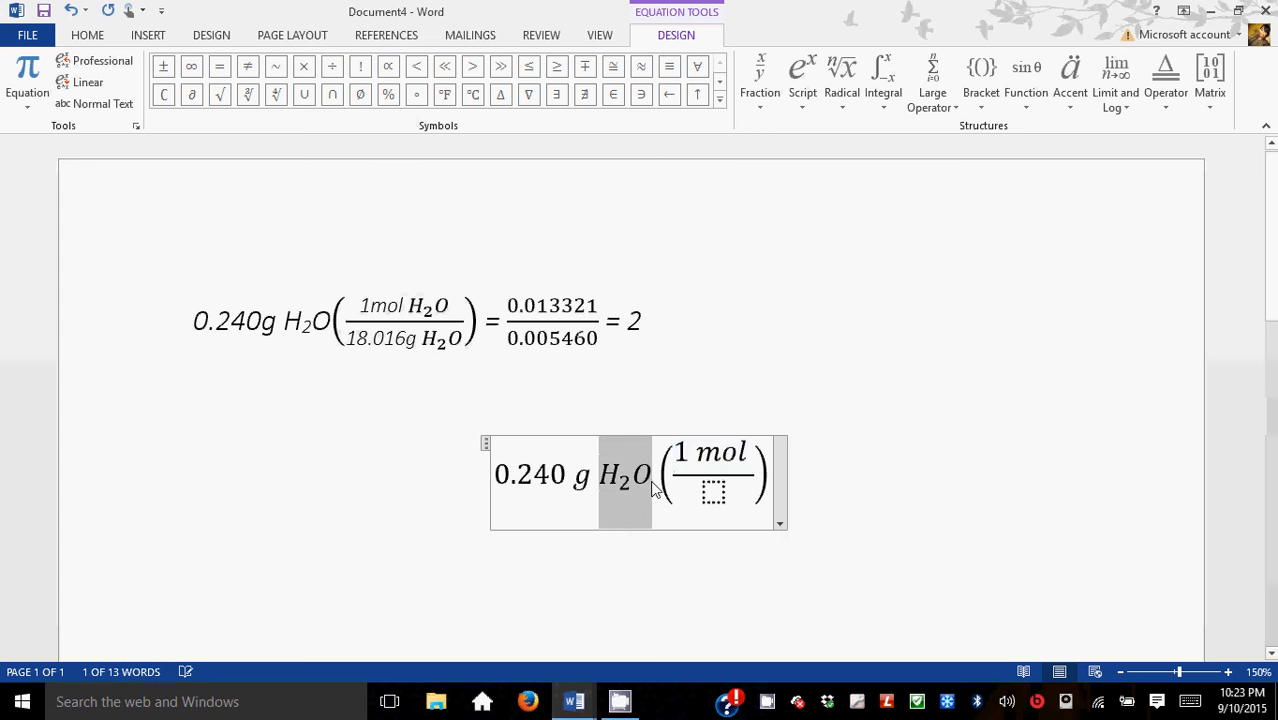
pyautogui.click(743, 460)
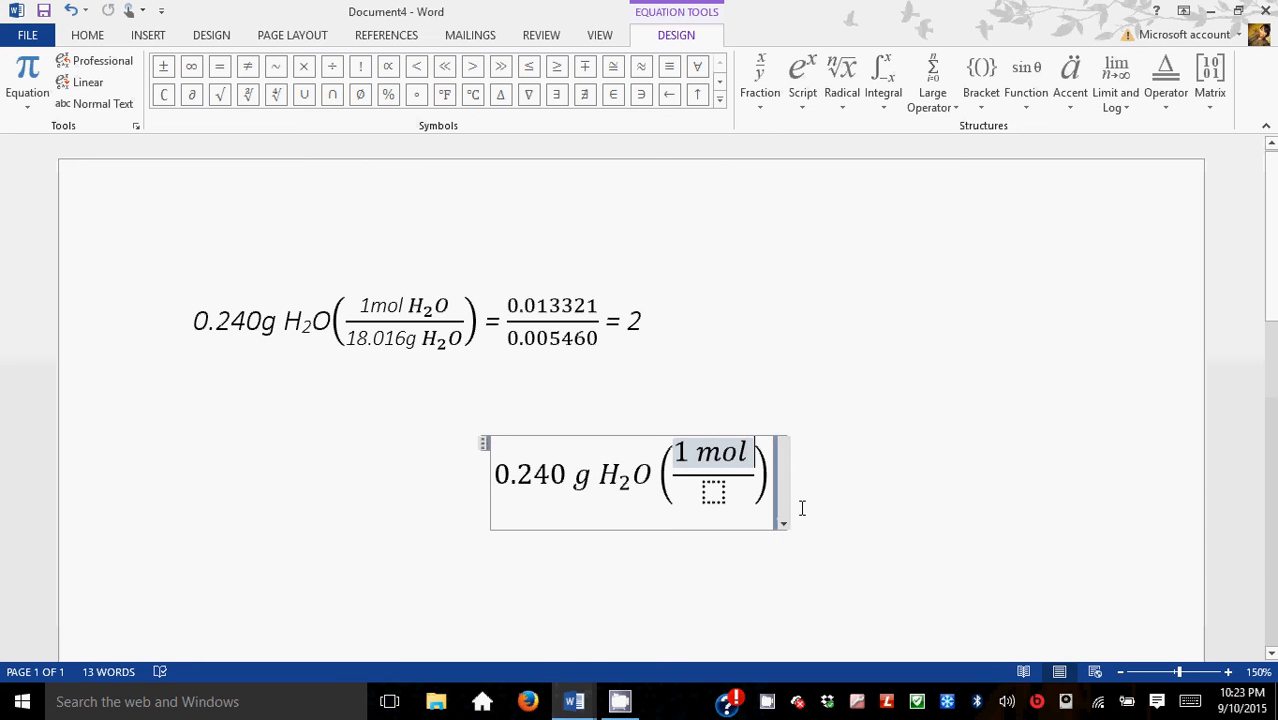
pyautogui.write('V')
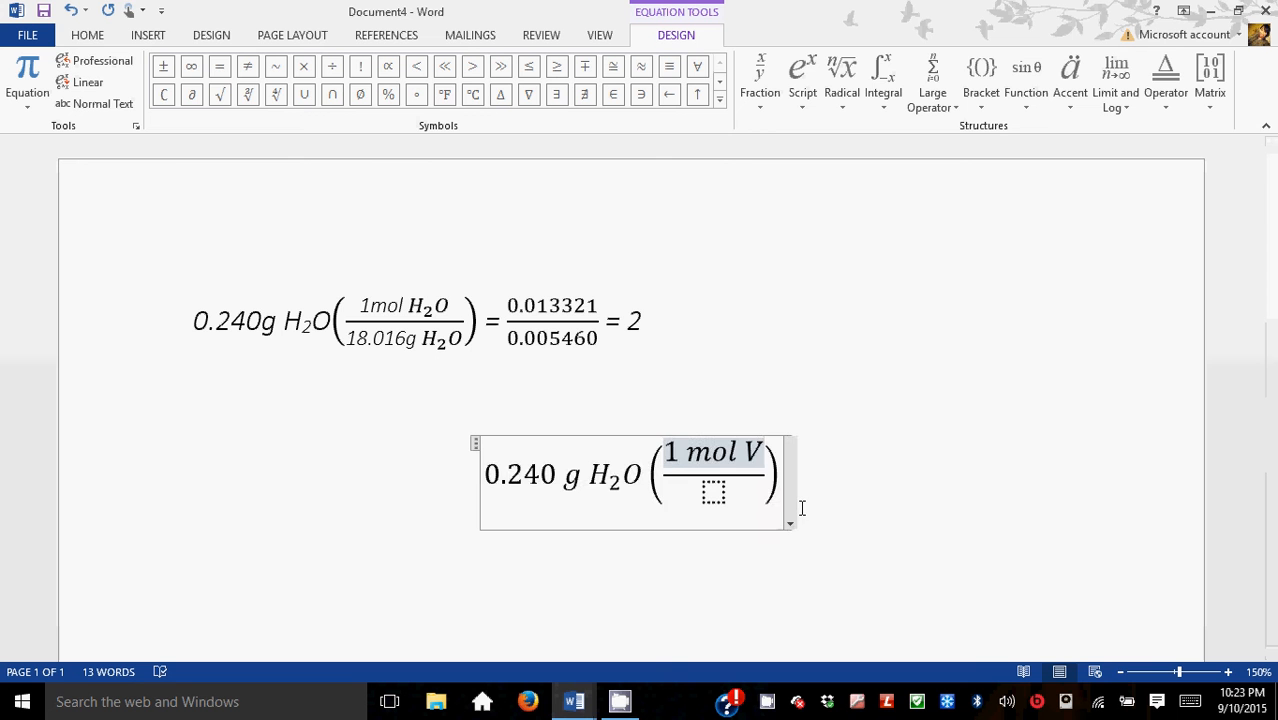
pyautogui.press('BackSpace')
pyautogui.press('BackSpace')
pyautogui.hotkey('ctrl', 'v')
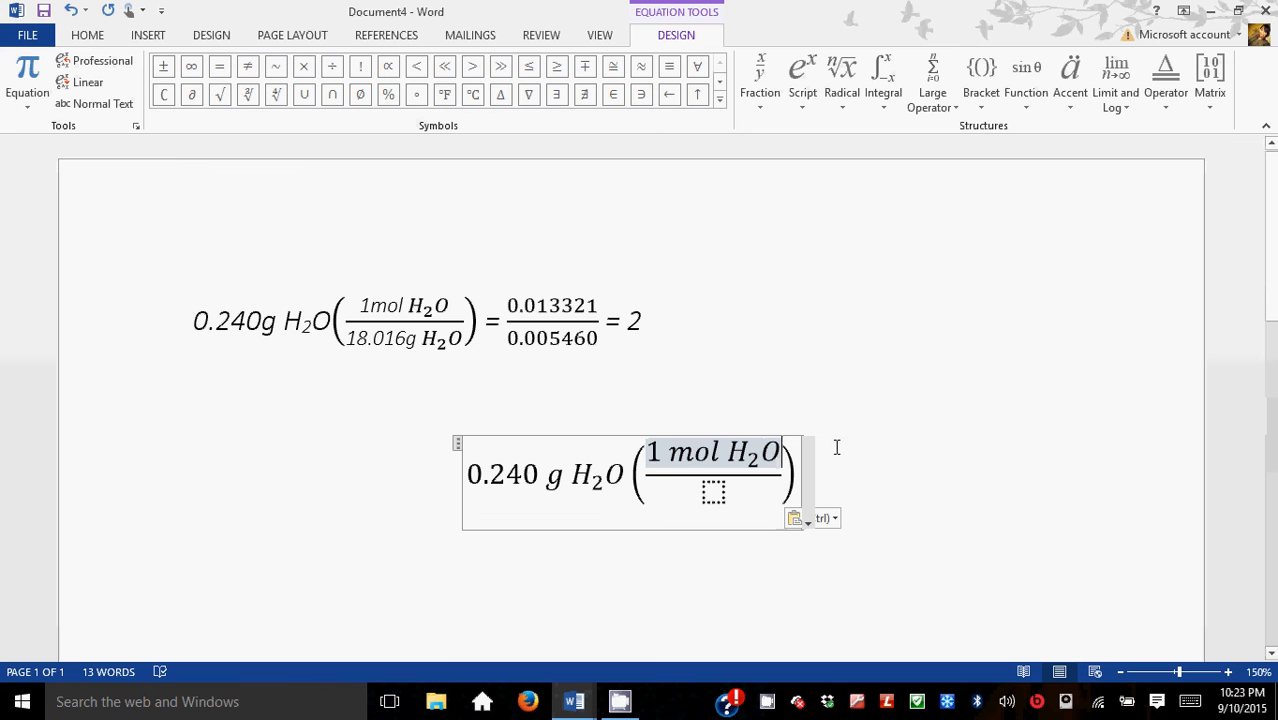
# Step: Fill the denominator with 18.016 g and paste H₂O after it
pyautogui.click(709, 508)
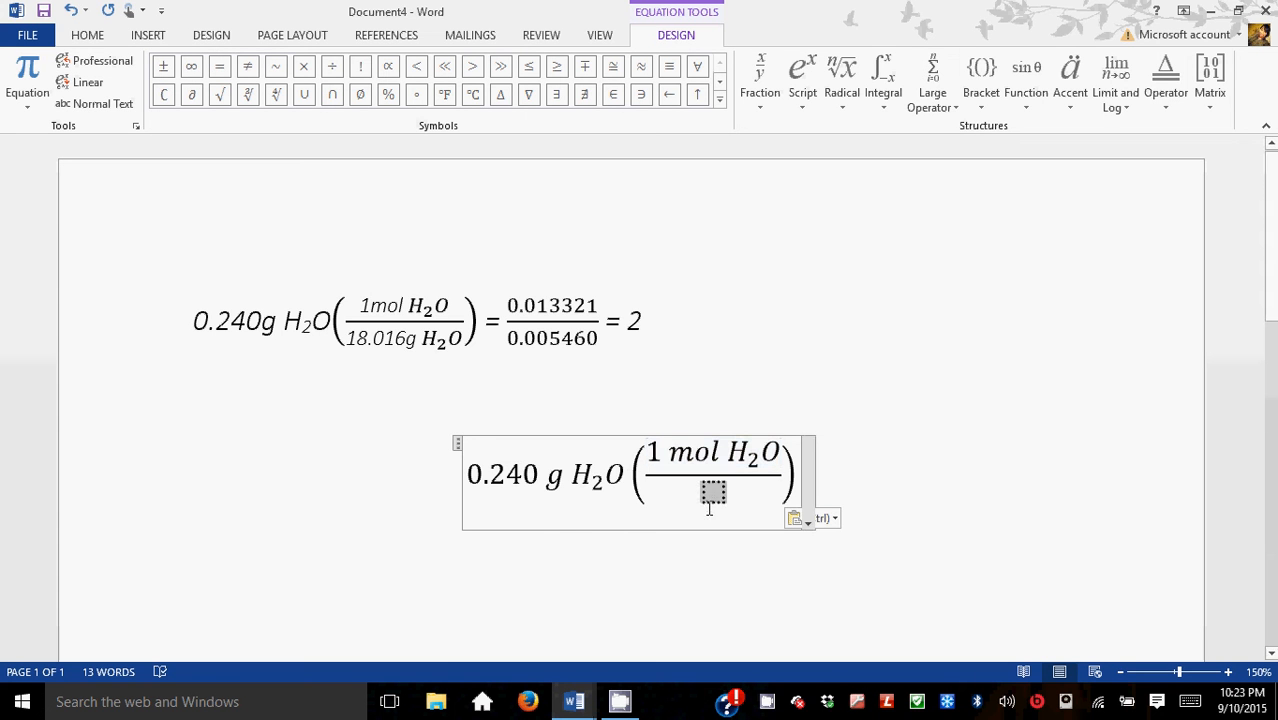
pyautogui.write('18')
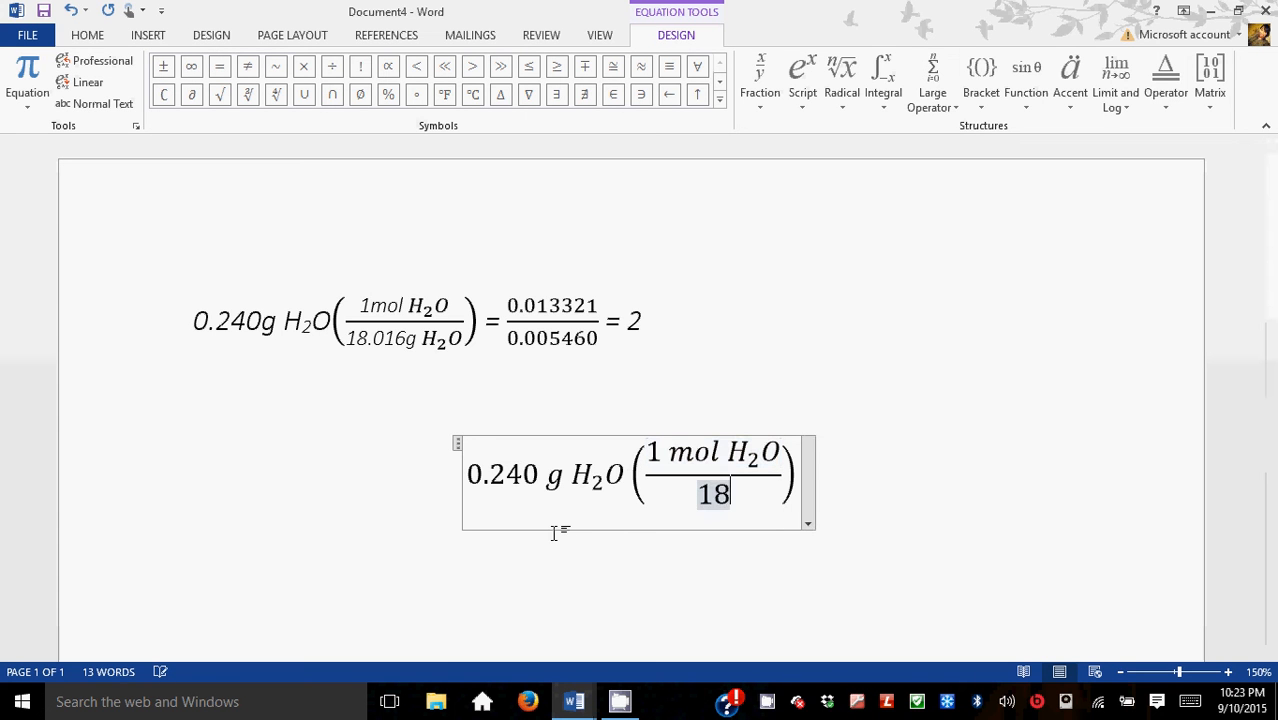
pyautogui.write('.016')
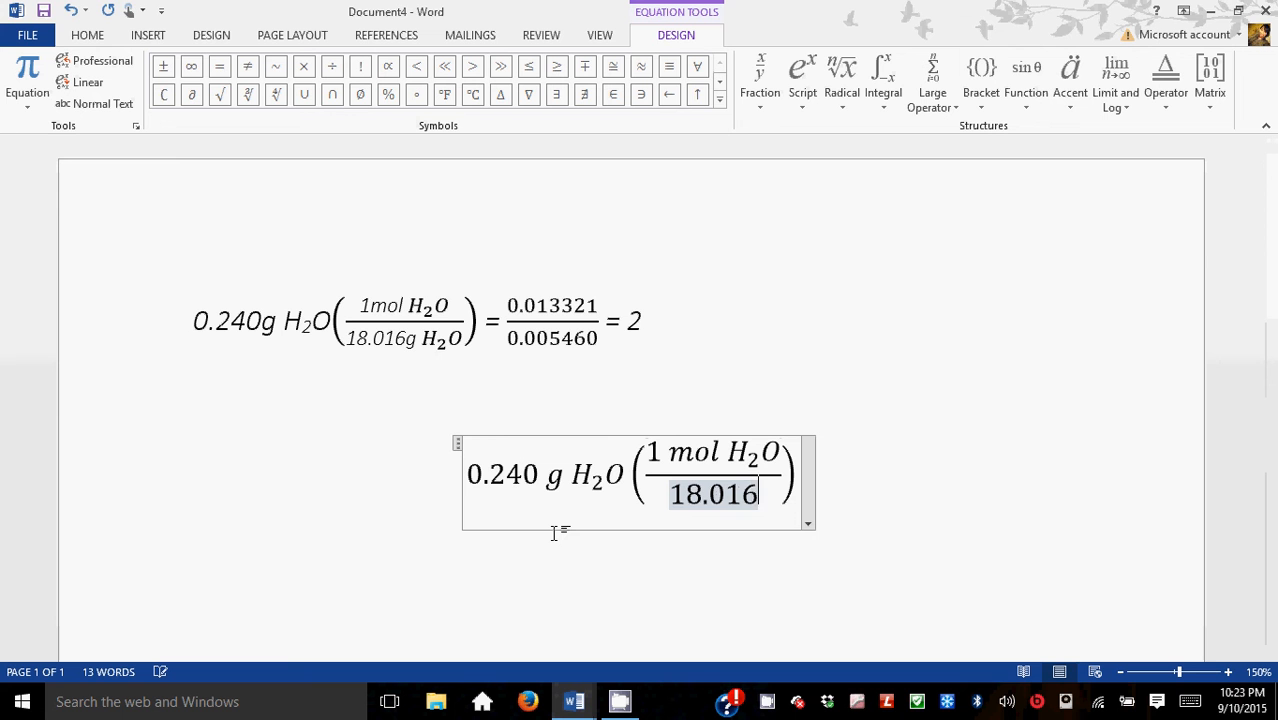
pyautogui.write(' g')
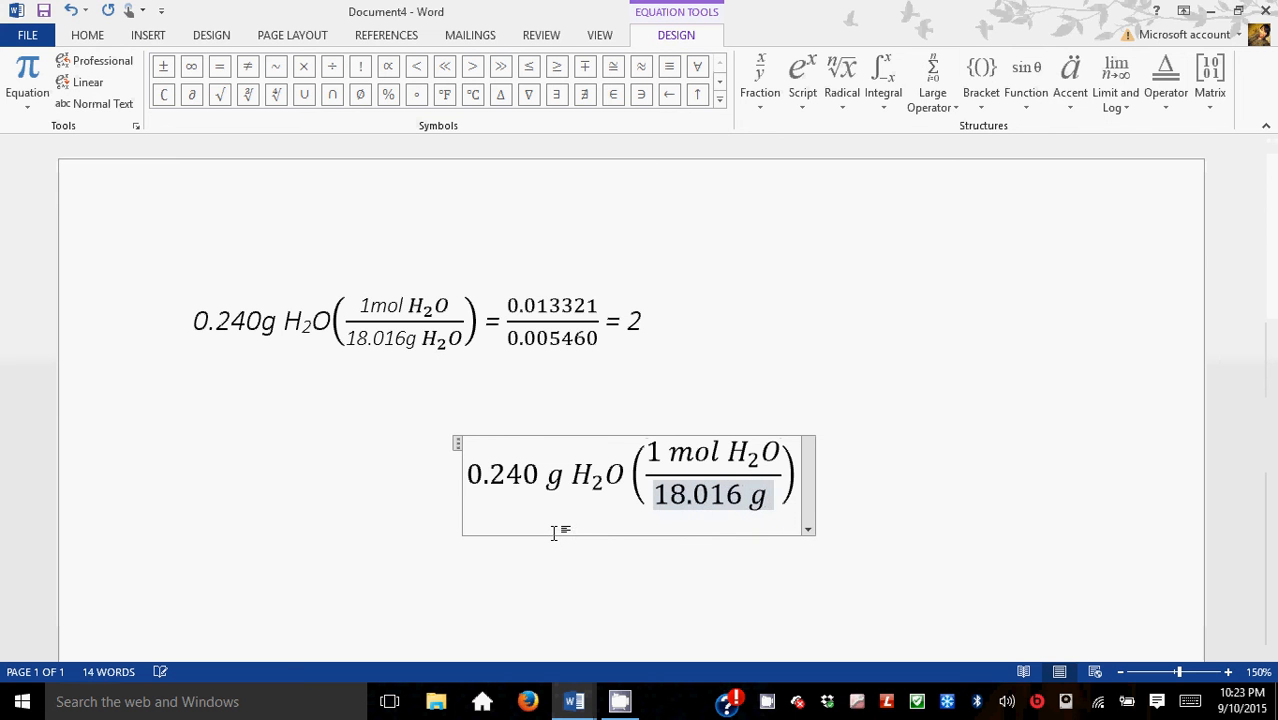
pyautogui.hotkey('ctrl', 'v')
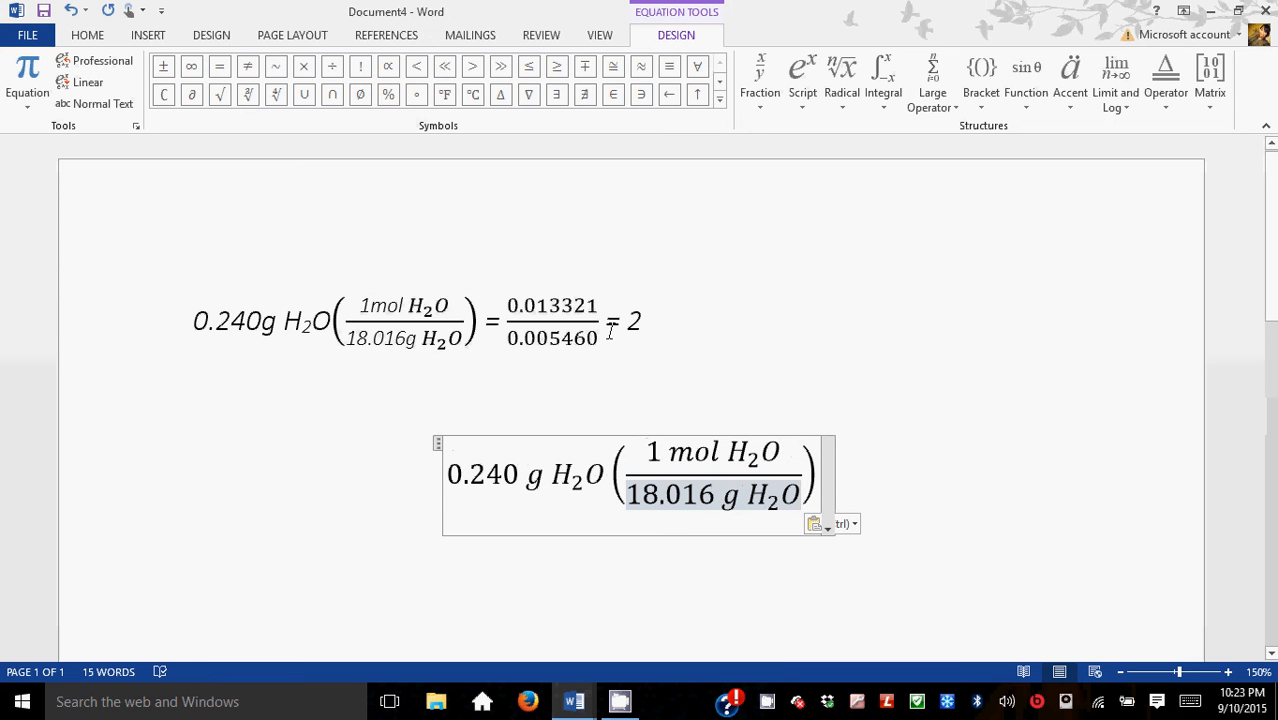
# Step: Add an equals sign after the parentheses followed by a new stacked fraction
pyautogui.click(822, 474)
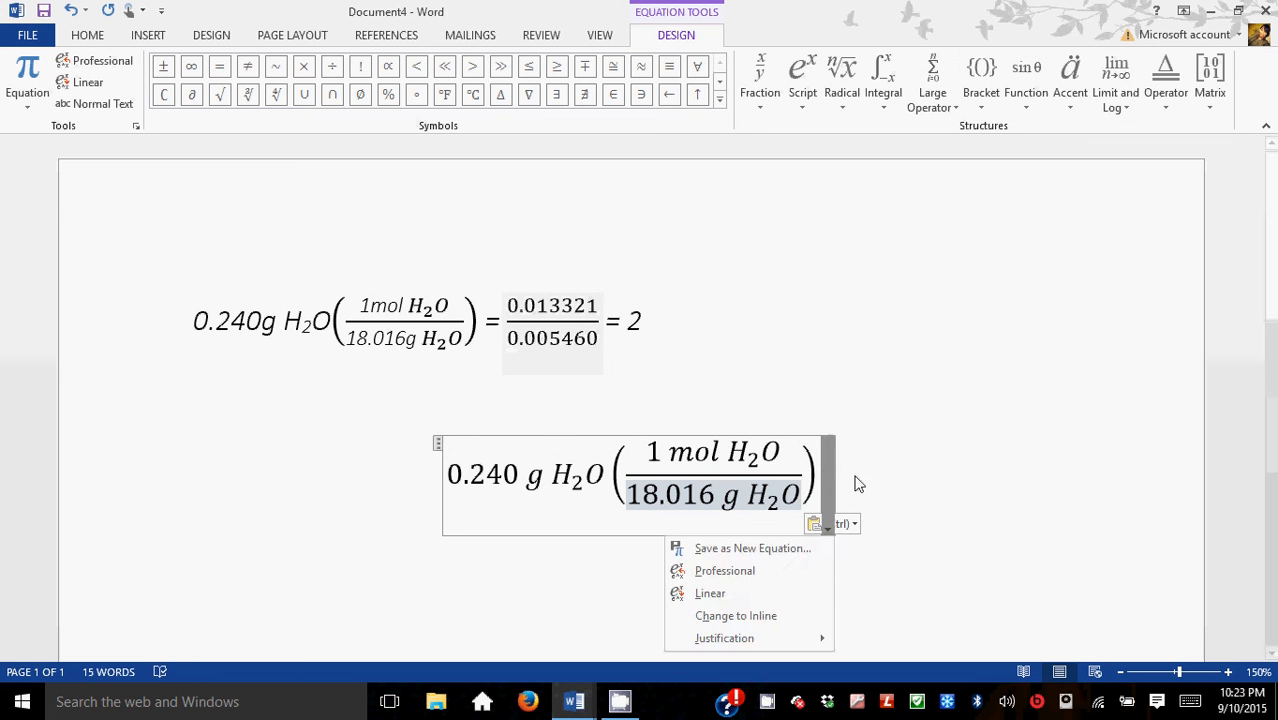
pyautogui.click(819, 470)
pyautogui.click(817, 472)
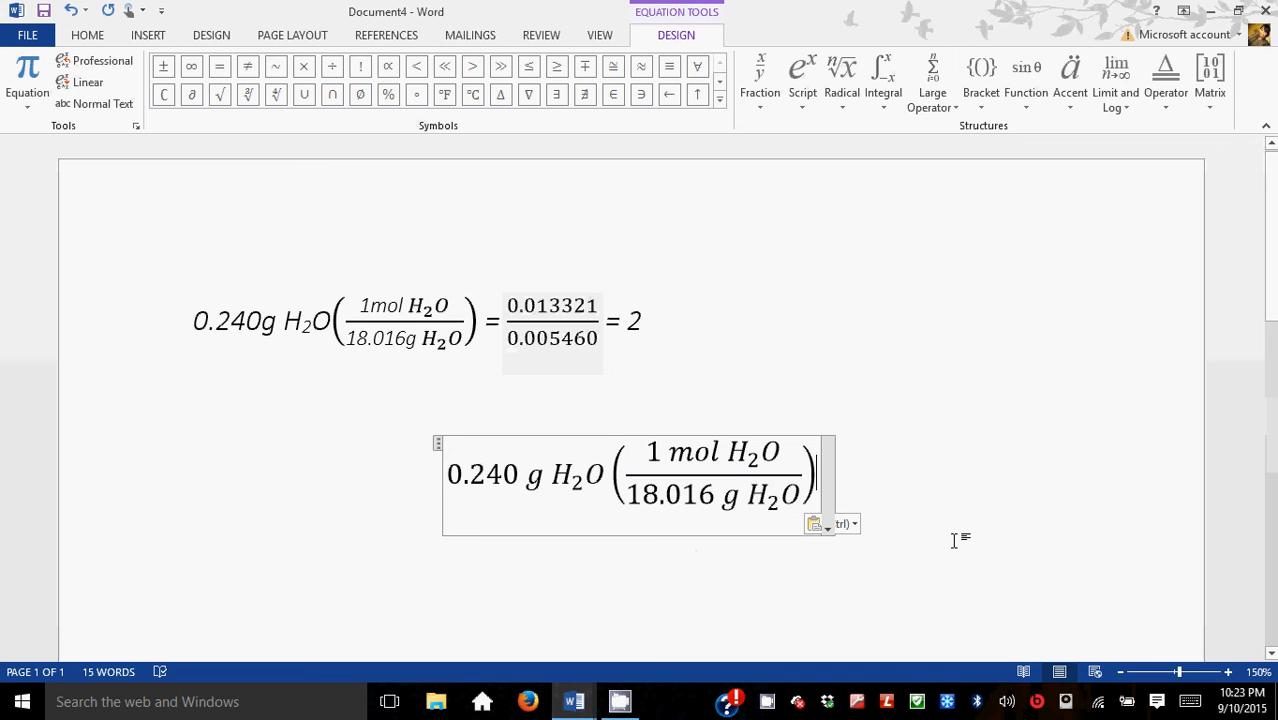
pyautogui.write('=')
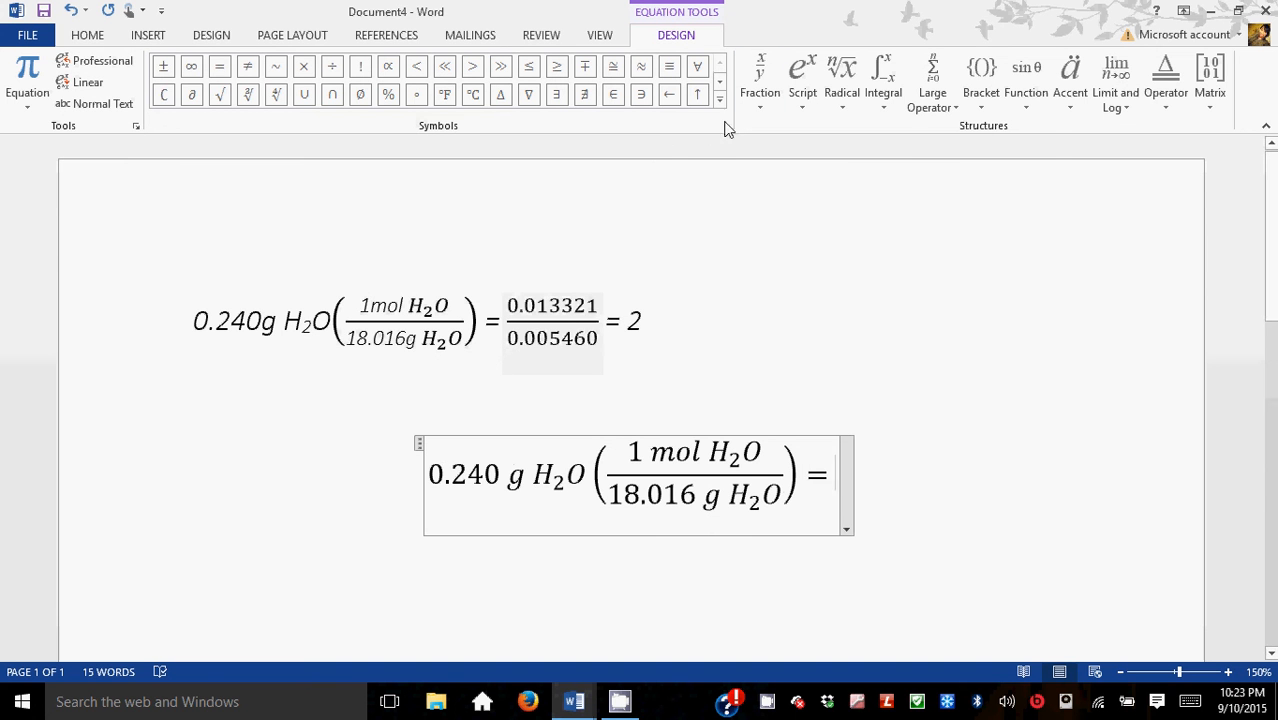
pyautogui.click(758, 112)
pyautogui.click(772, 182)
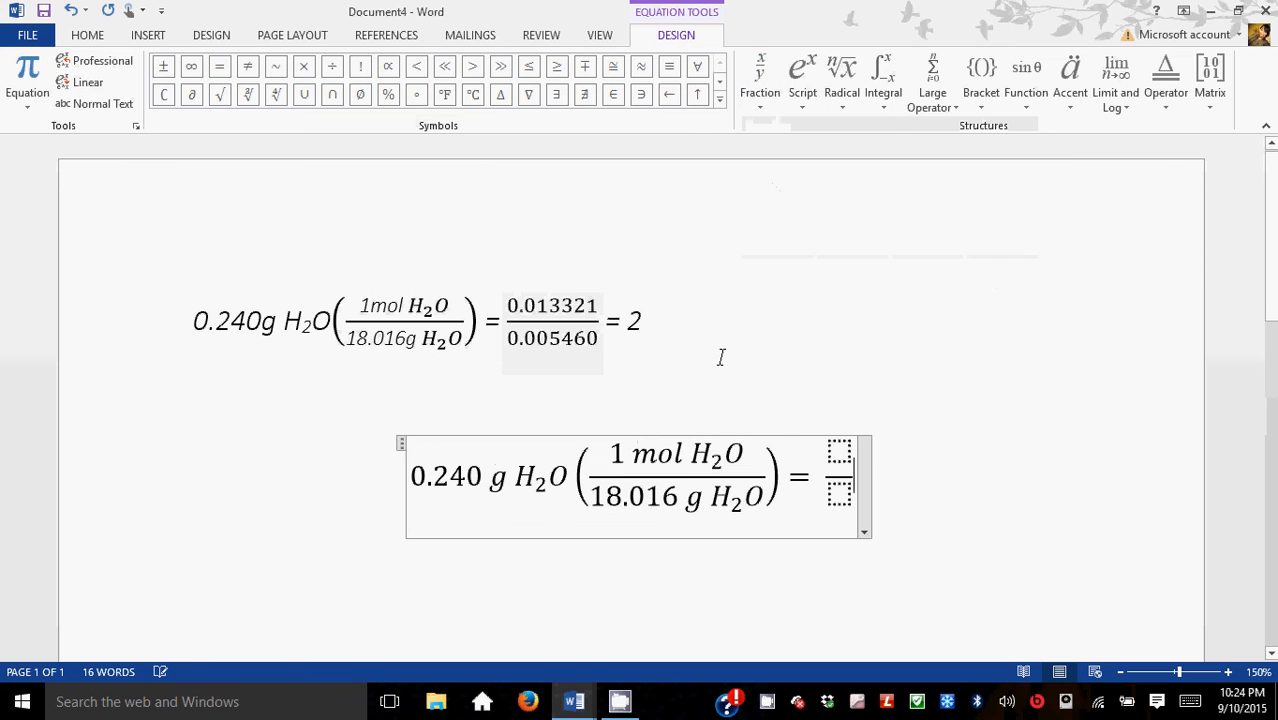
# Step: Enter 0.013321 as the new fraction's numerator and 0.005460 as its denominator
pyautogui.click(846, 452)
pyautogui.write('0.0')
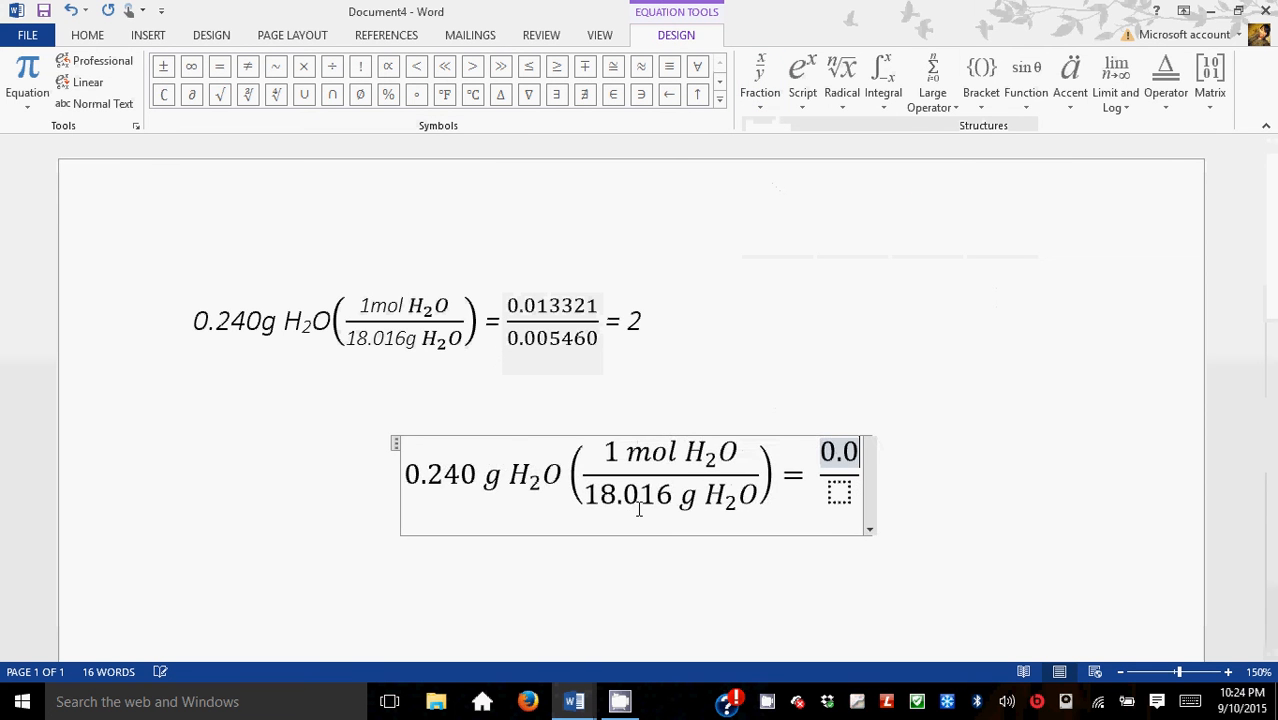
pyautogui.write('13321')
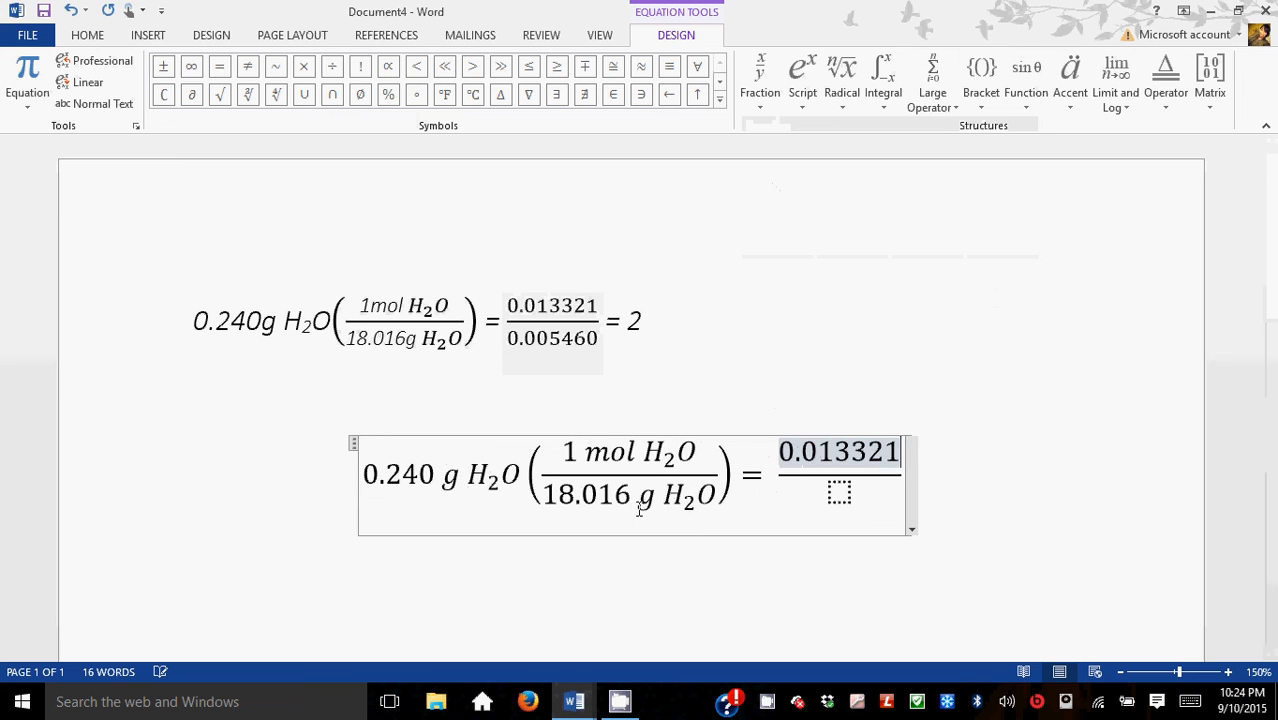
pyautogui.click(840, 496)
pyautogui.write('0')
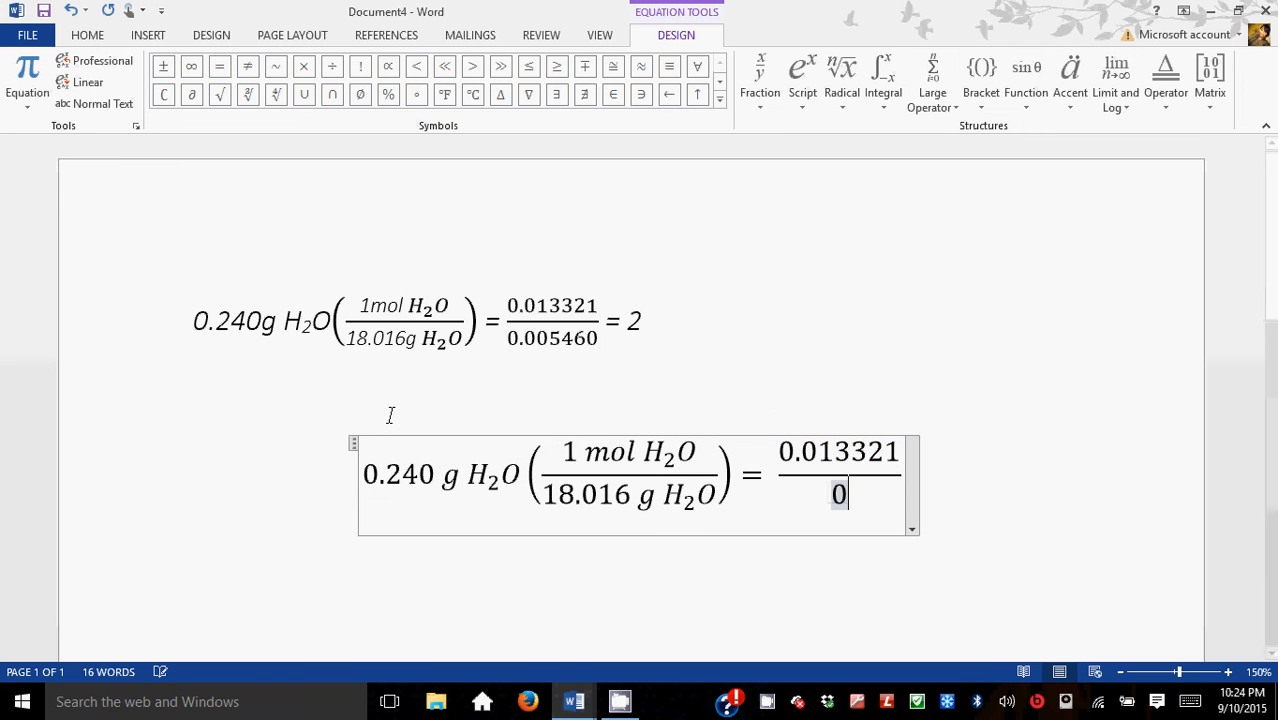
pyautogui.write('.00')
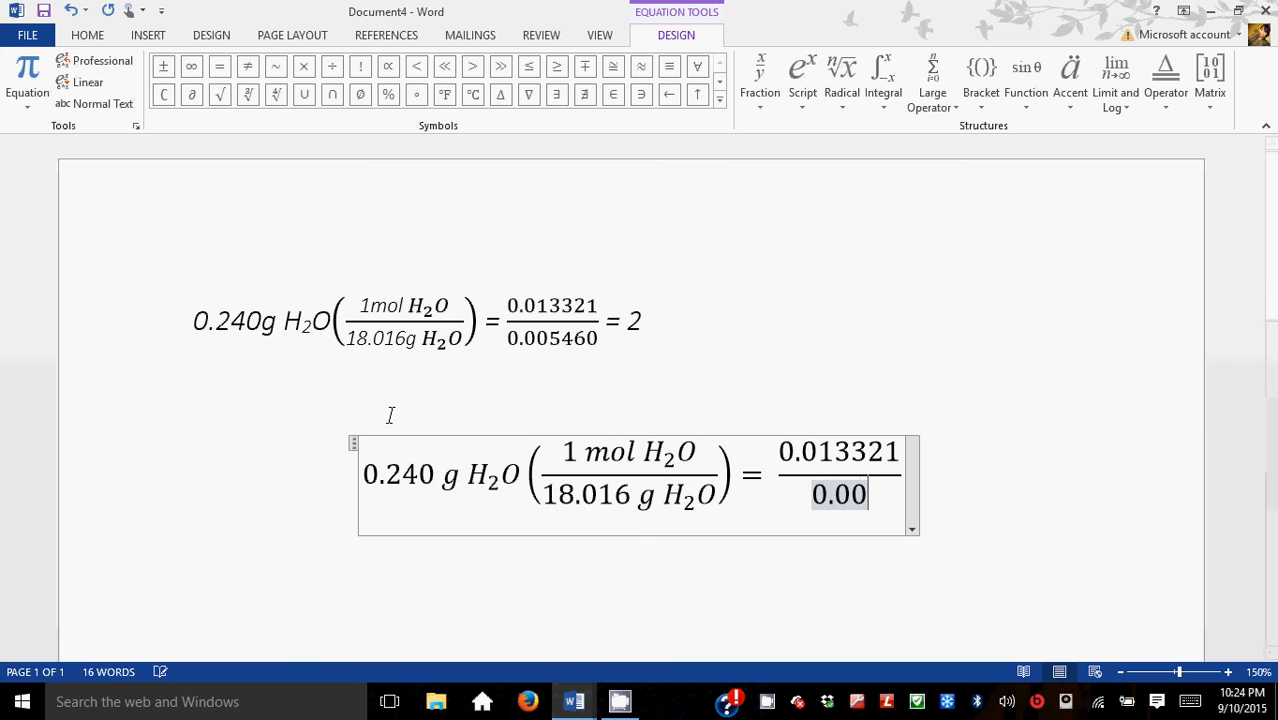
pyautogui.write('54')
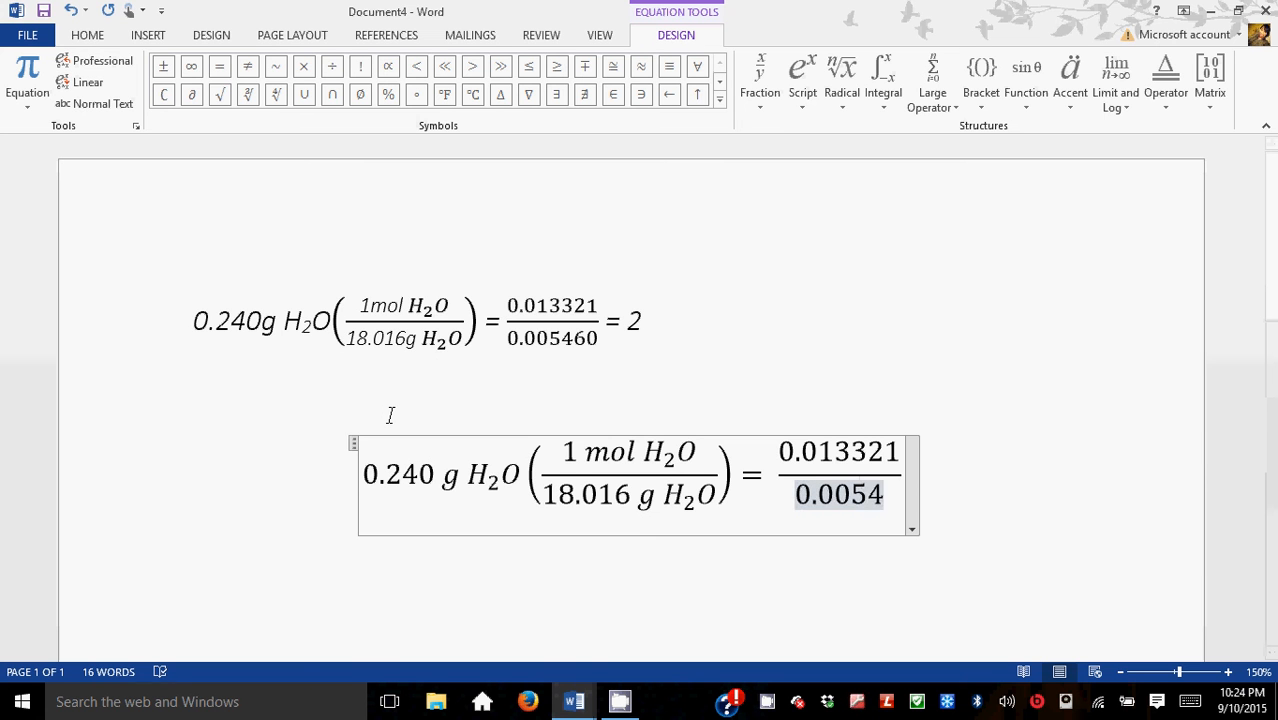
pyautogui.write('60')
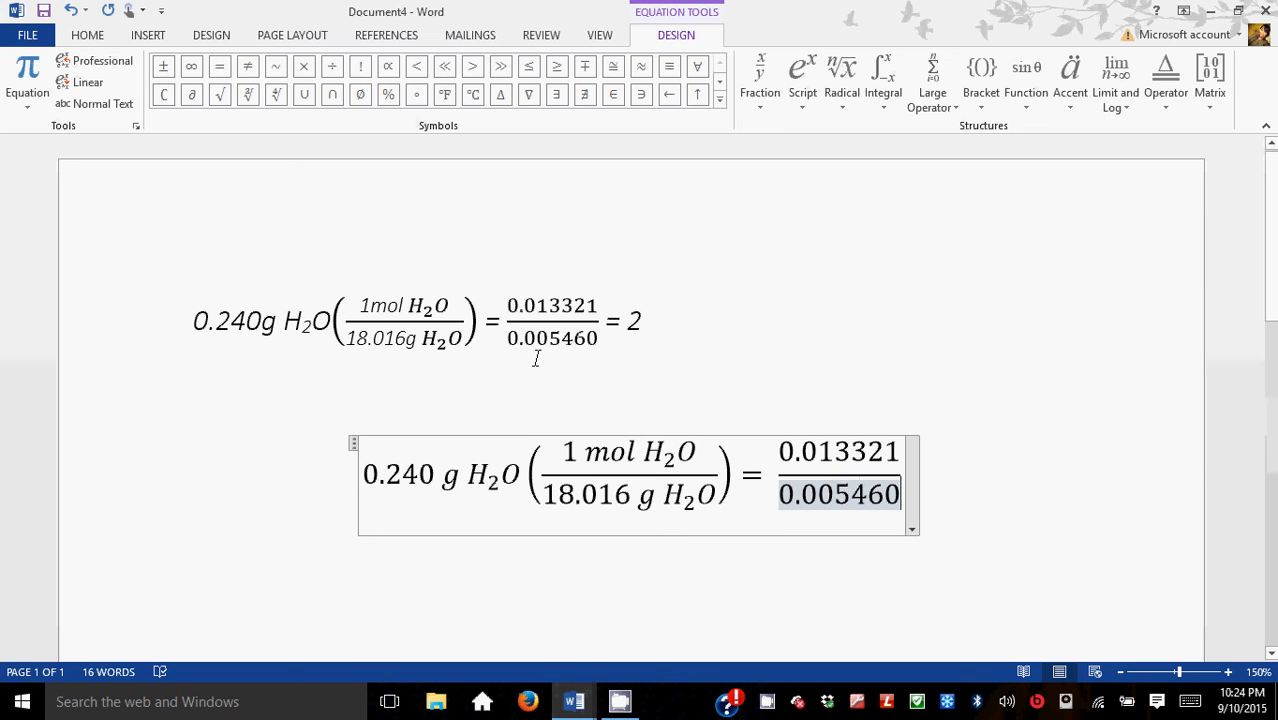
# Step: Append = 2 after the fraction to complete the equation
pyautogui.click(906, 470)
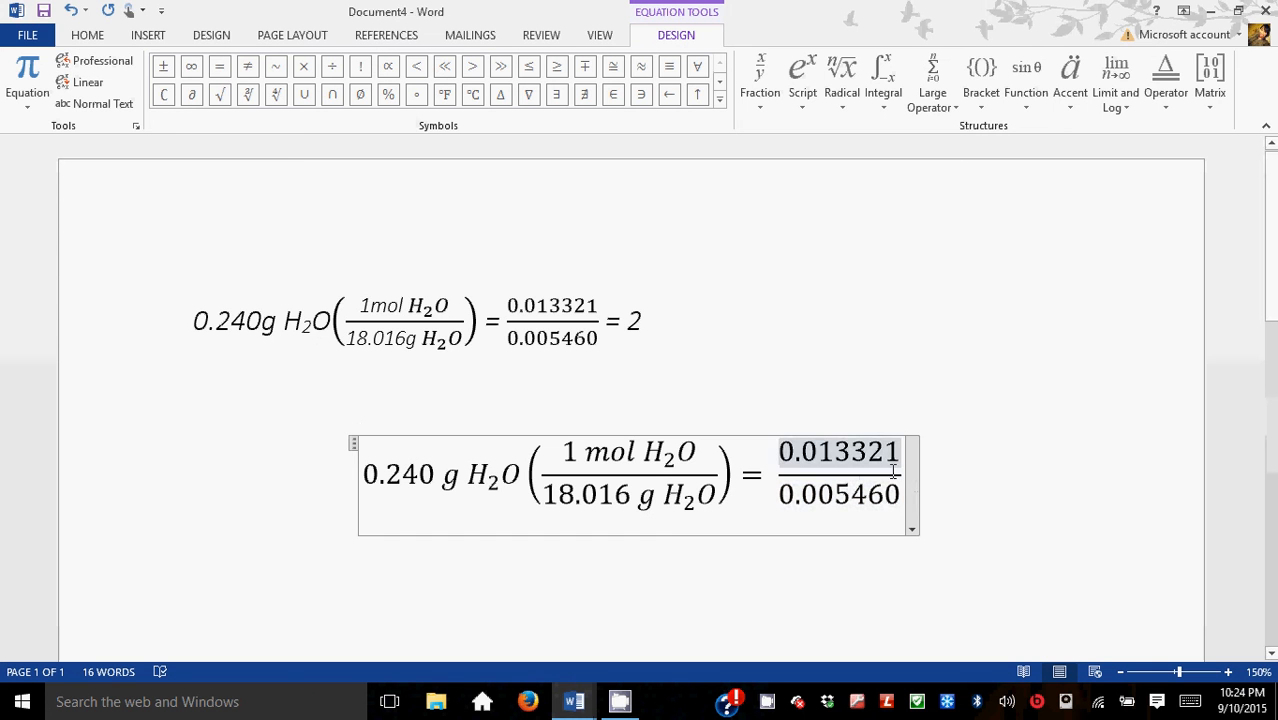
pyautogui.click(906, 480)
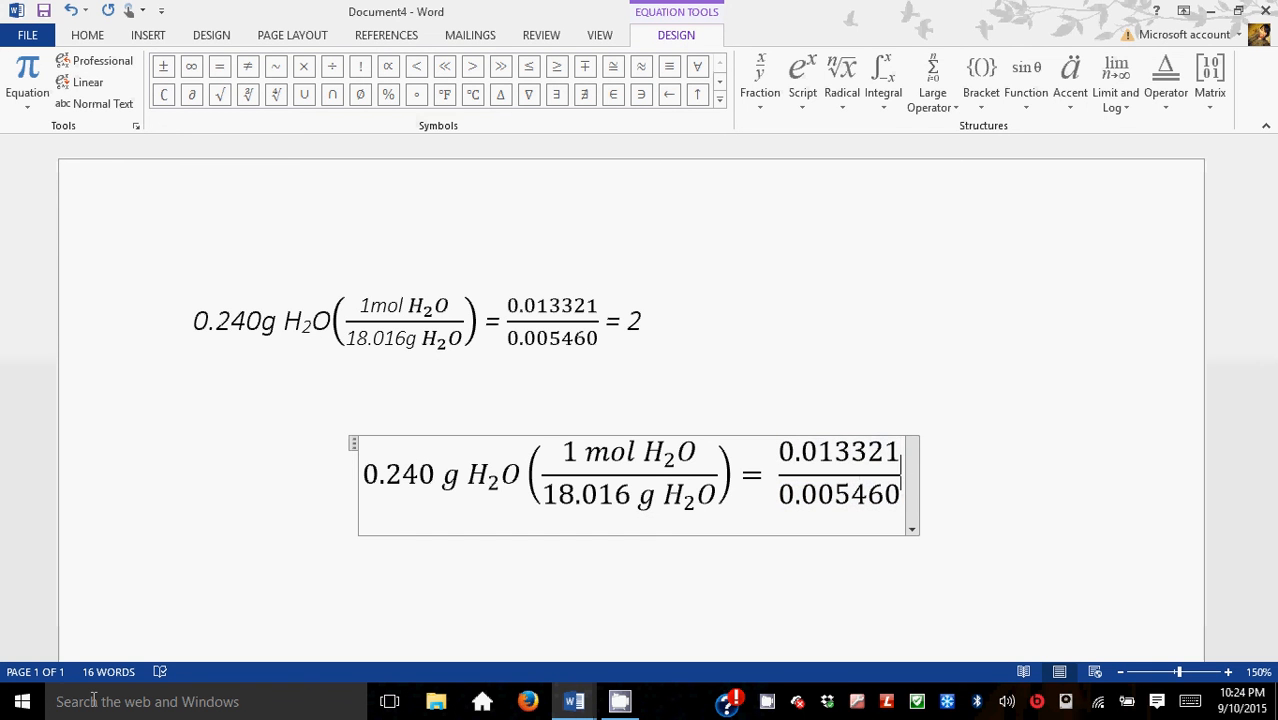
pyautogui.write('= ')
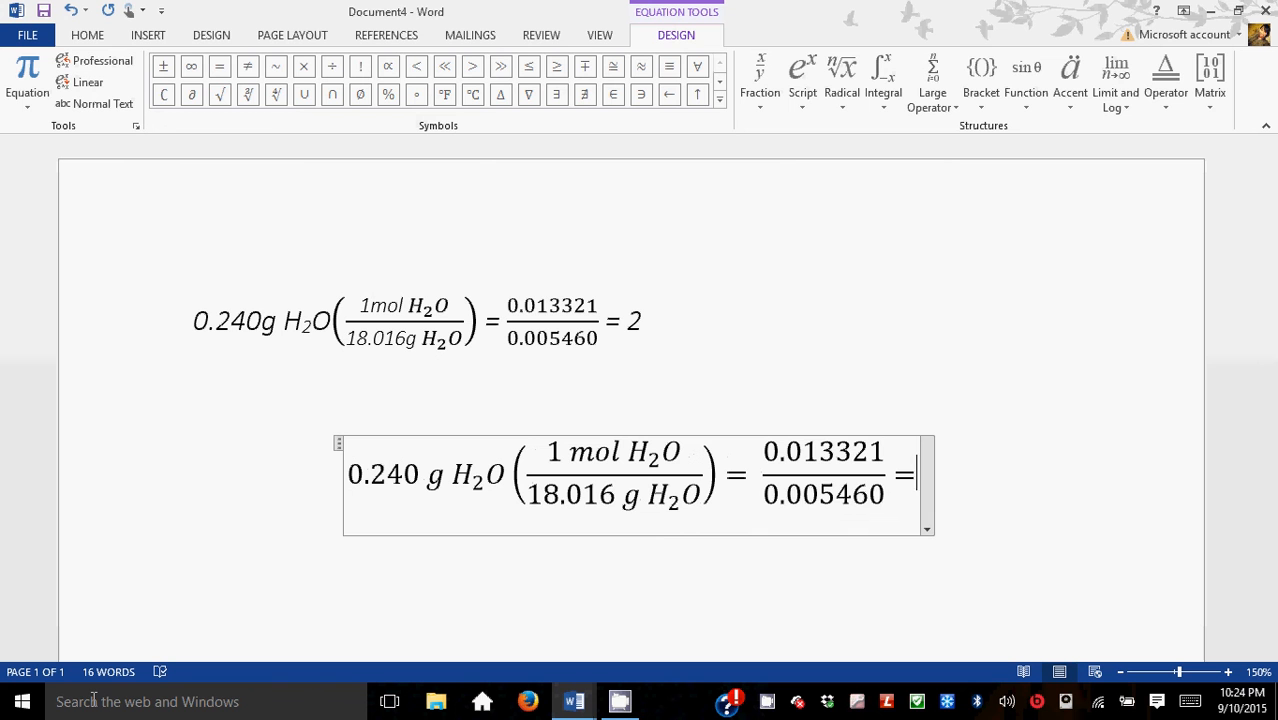
pyautogui.write('2')
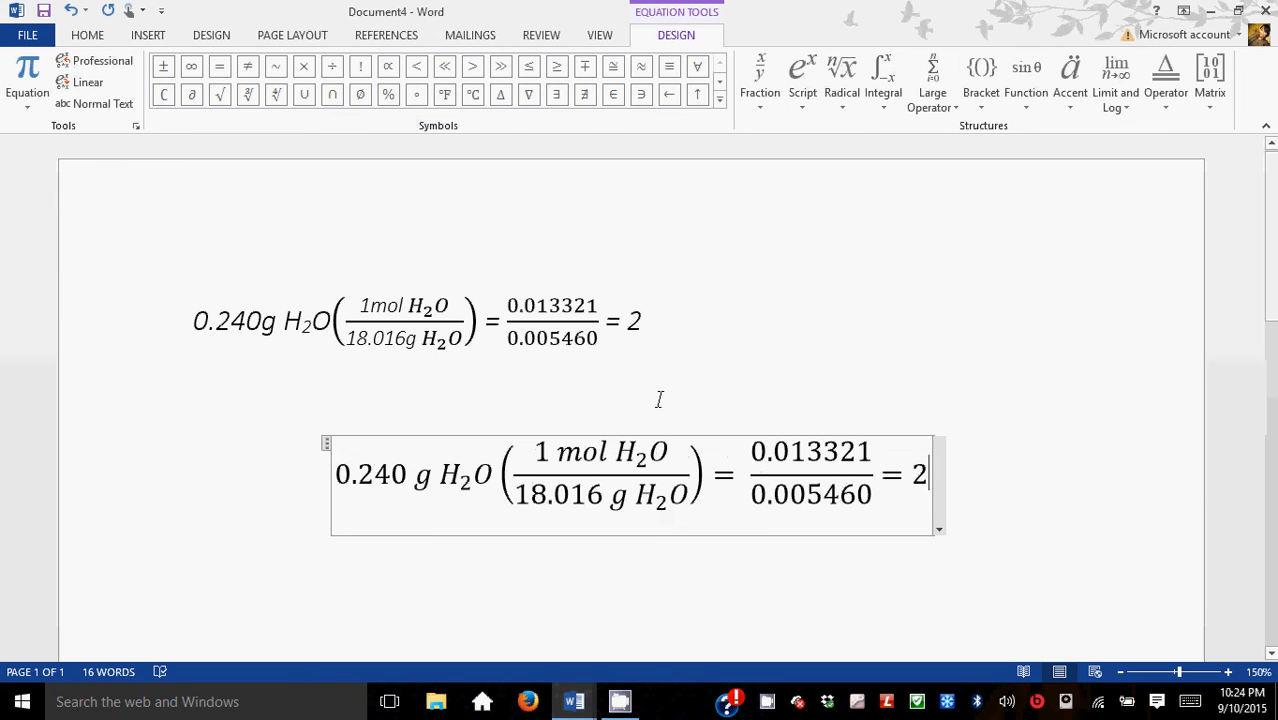
# Step: Examine the Radical, Integral, Script and Fraction structure galleries for the equation
pyautogui.click(664, 392)
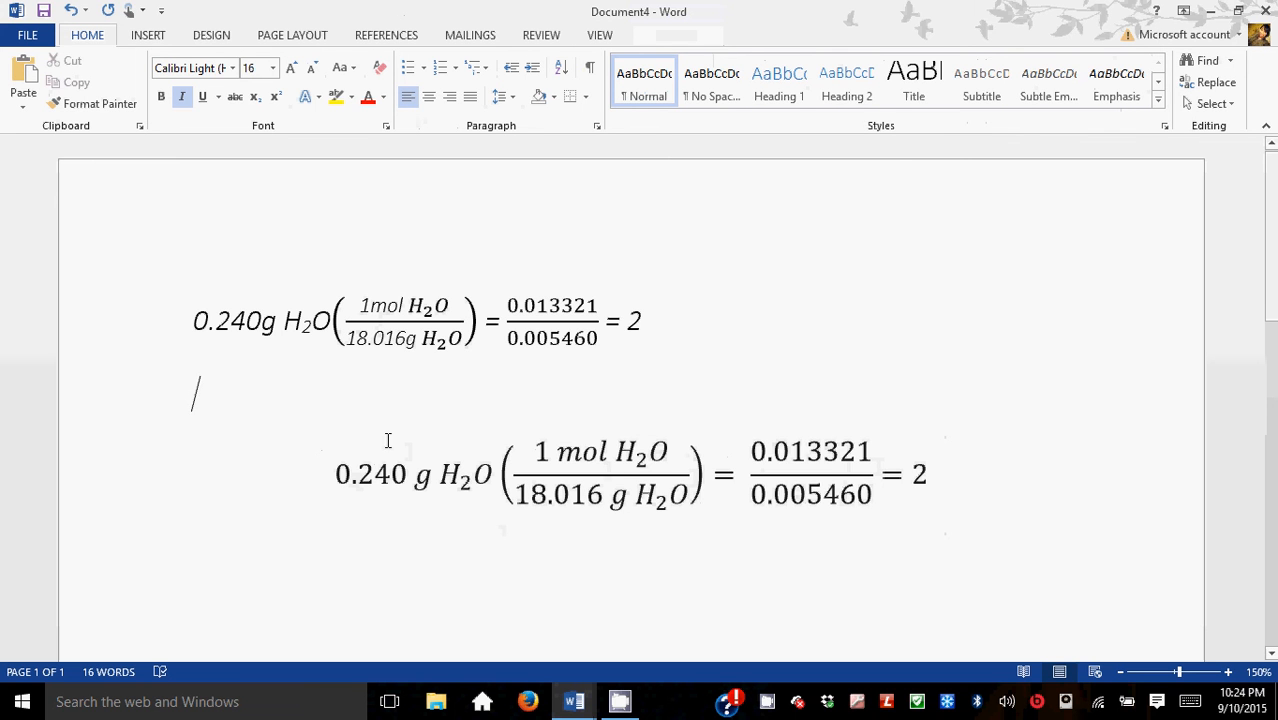
pyautogui.click(397, 490)
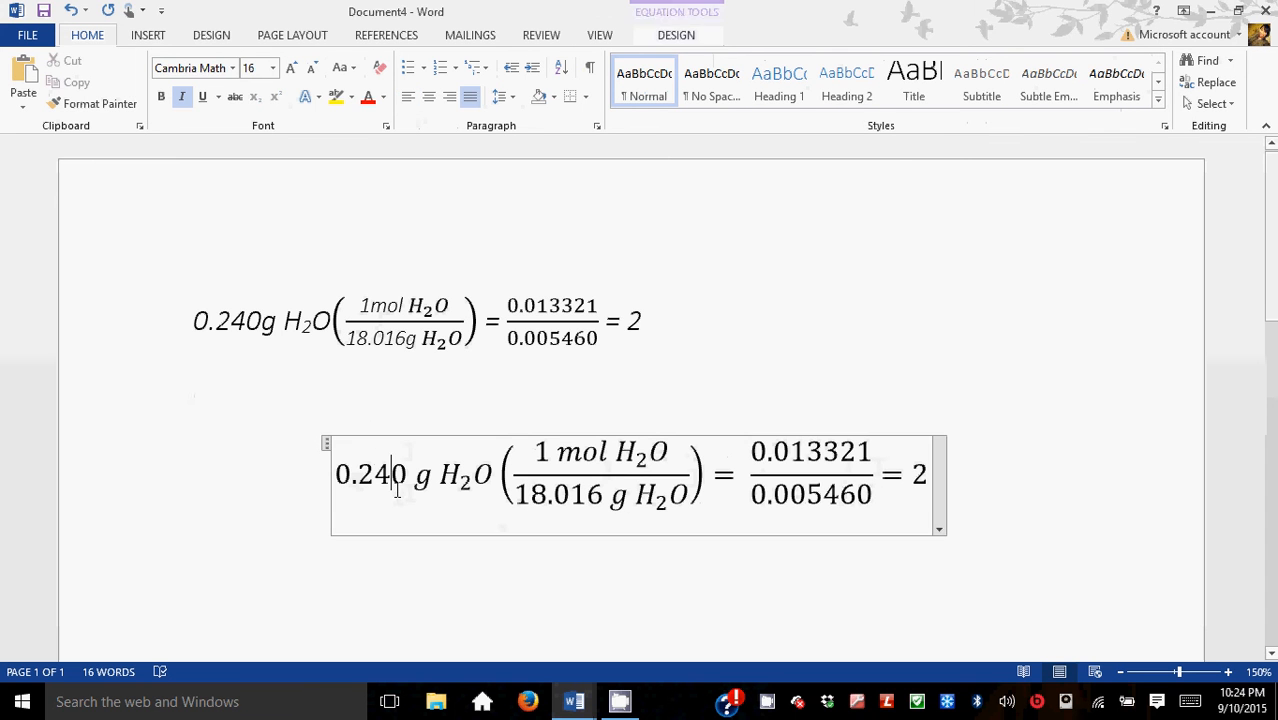
pyautogui.click(674, 38)
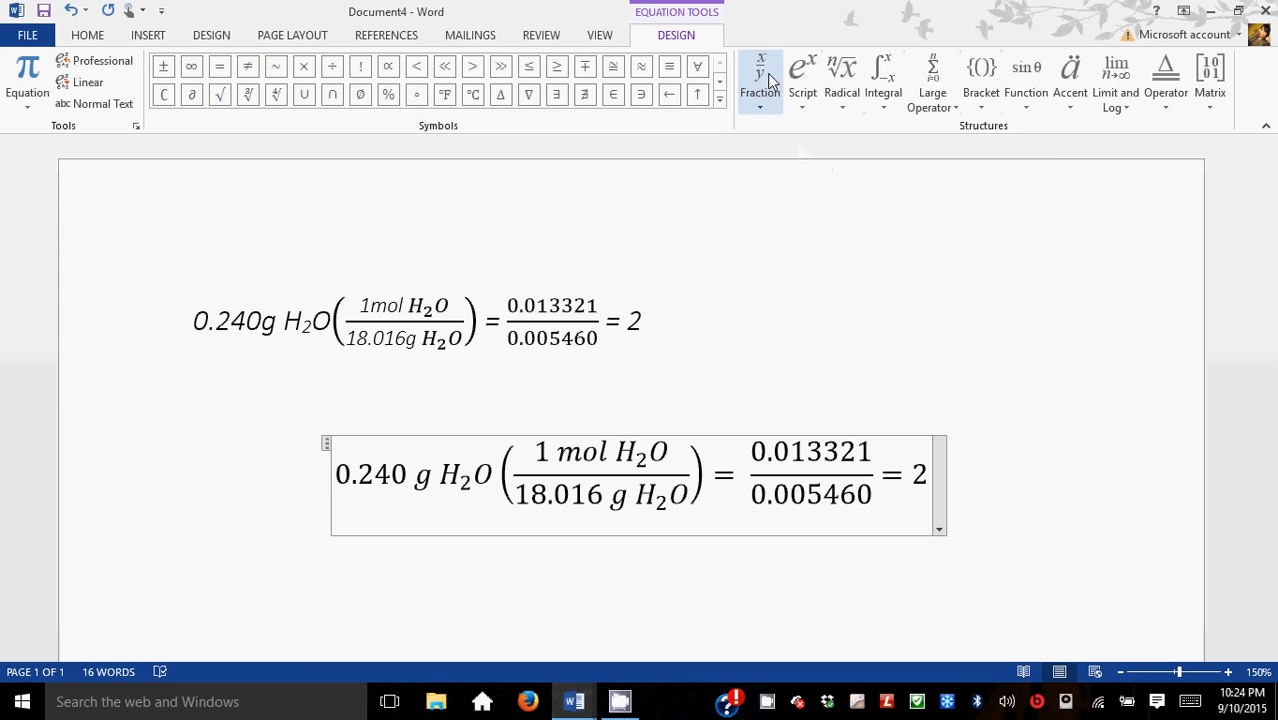
pyautogui.click(838, 88)
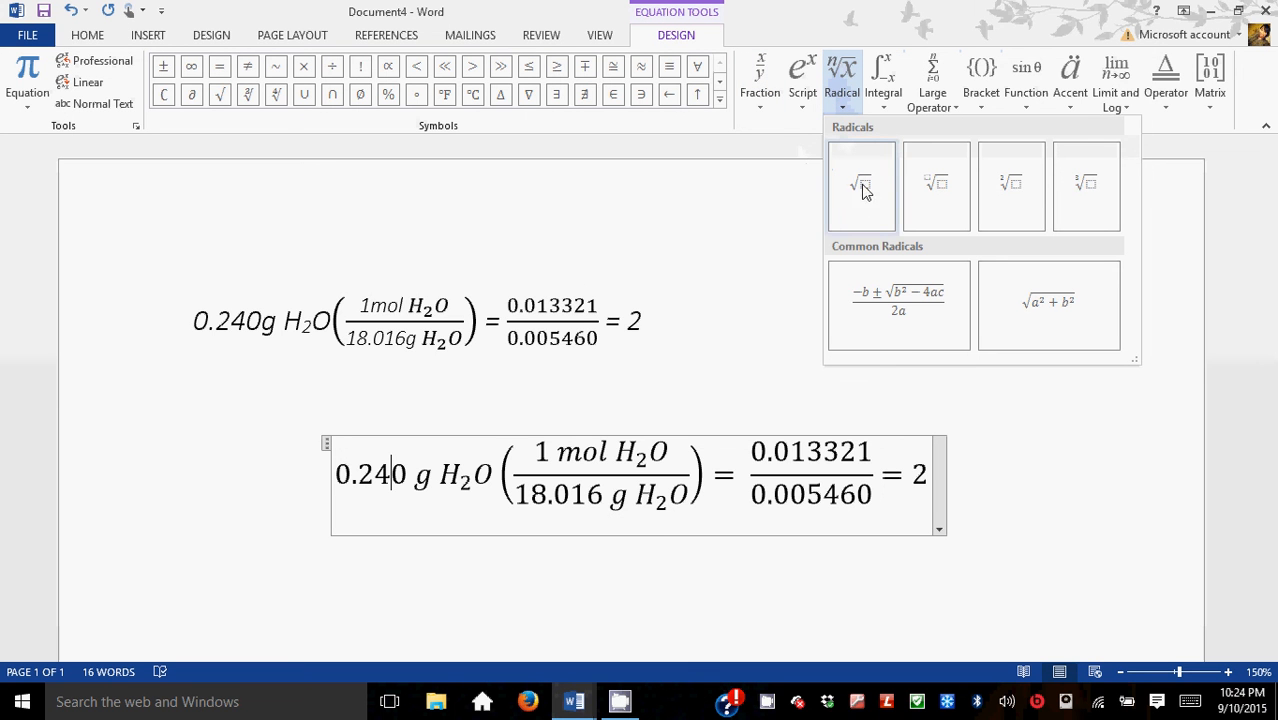
pyautogui.click(888, 108)
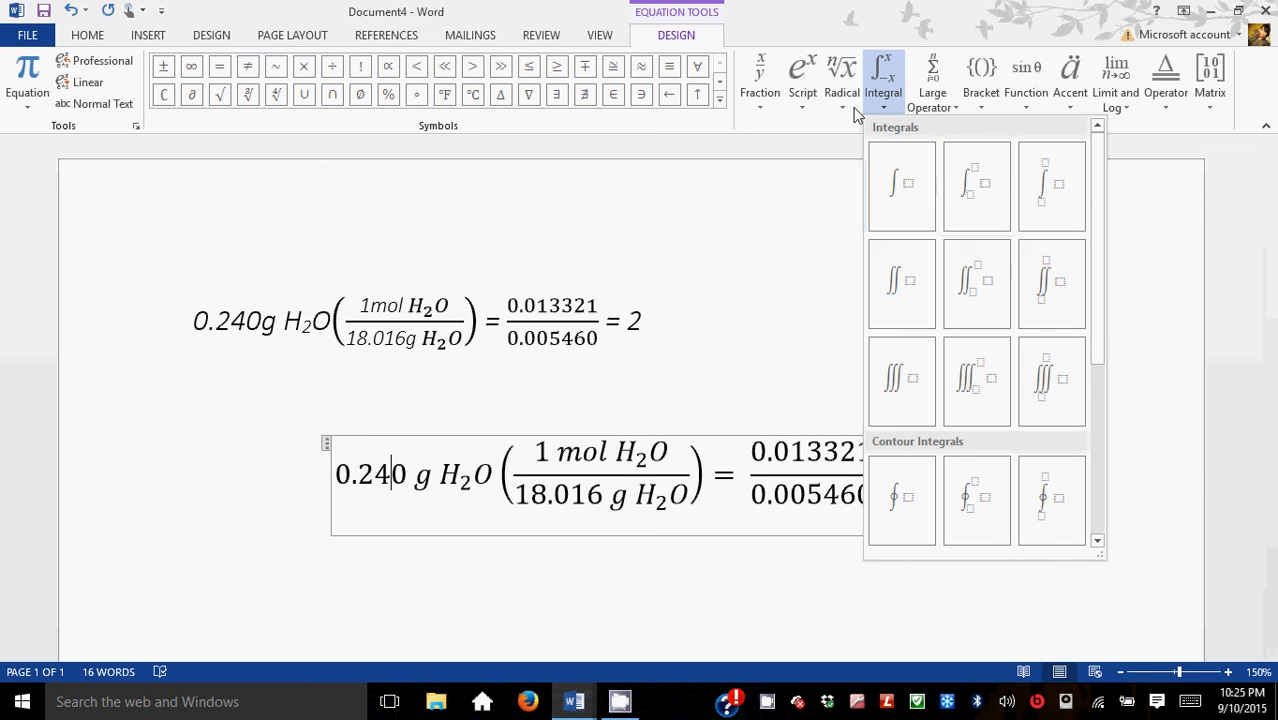
pyautogui.click(806, 110)
pyautogui.click(762, 100)
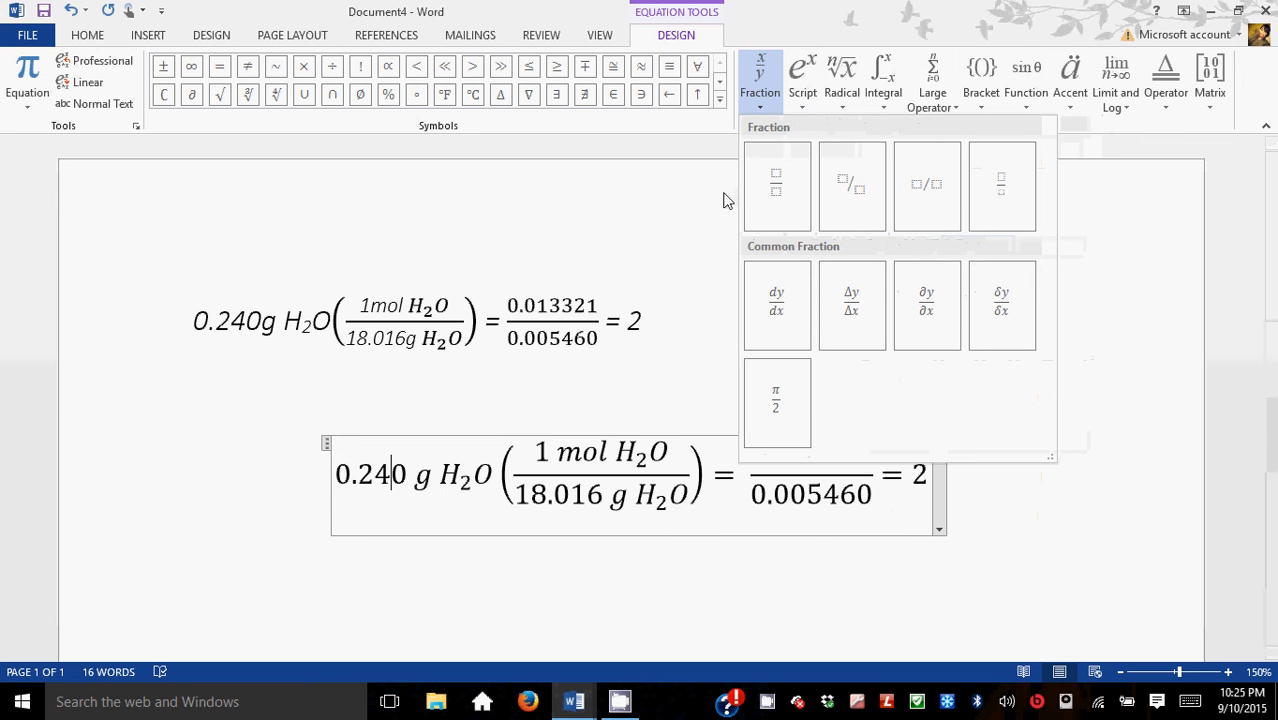
pyautogui.click(1085, 397)
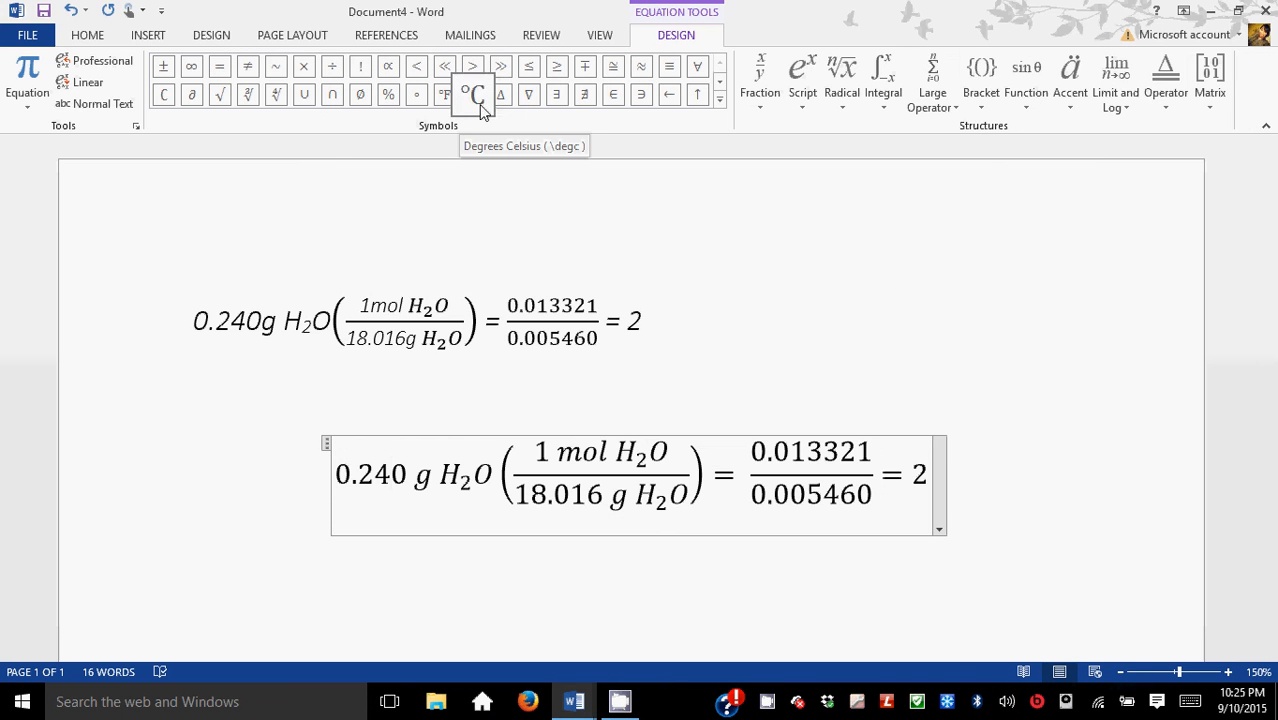
# Step: Browse the Basic Math, Greek Letters and Arrows symbol sets of the equation symbol gallery
pyautogui.click(719, 100)
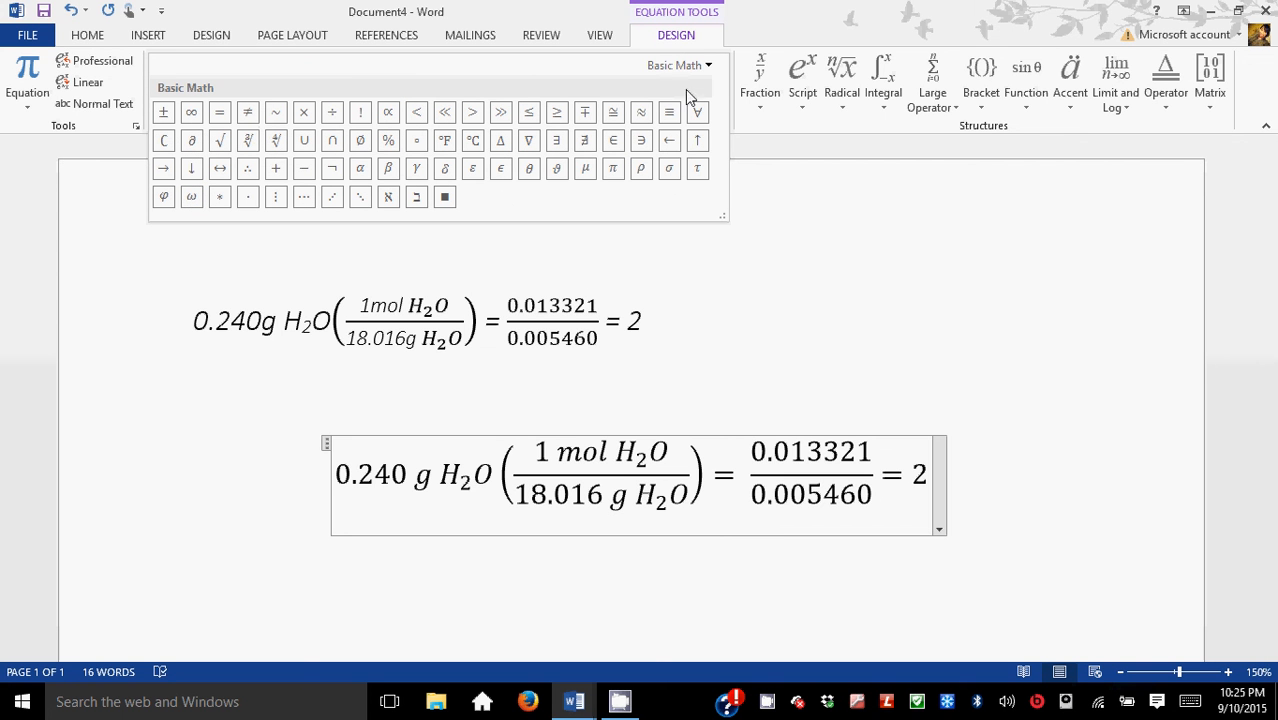
pyautogui.click(708, 66)
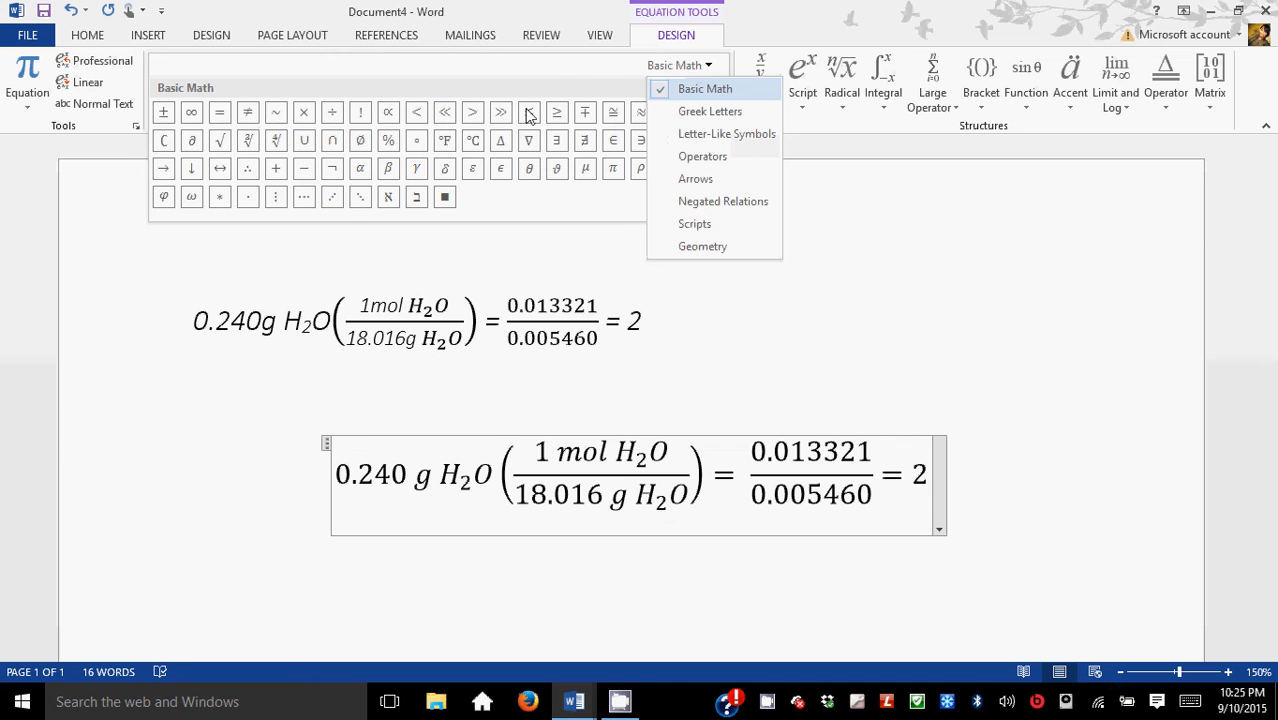
pyautogui.click(716, 113)
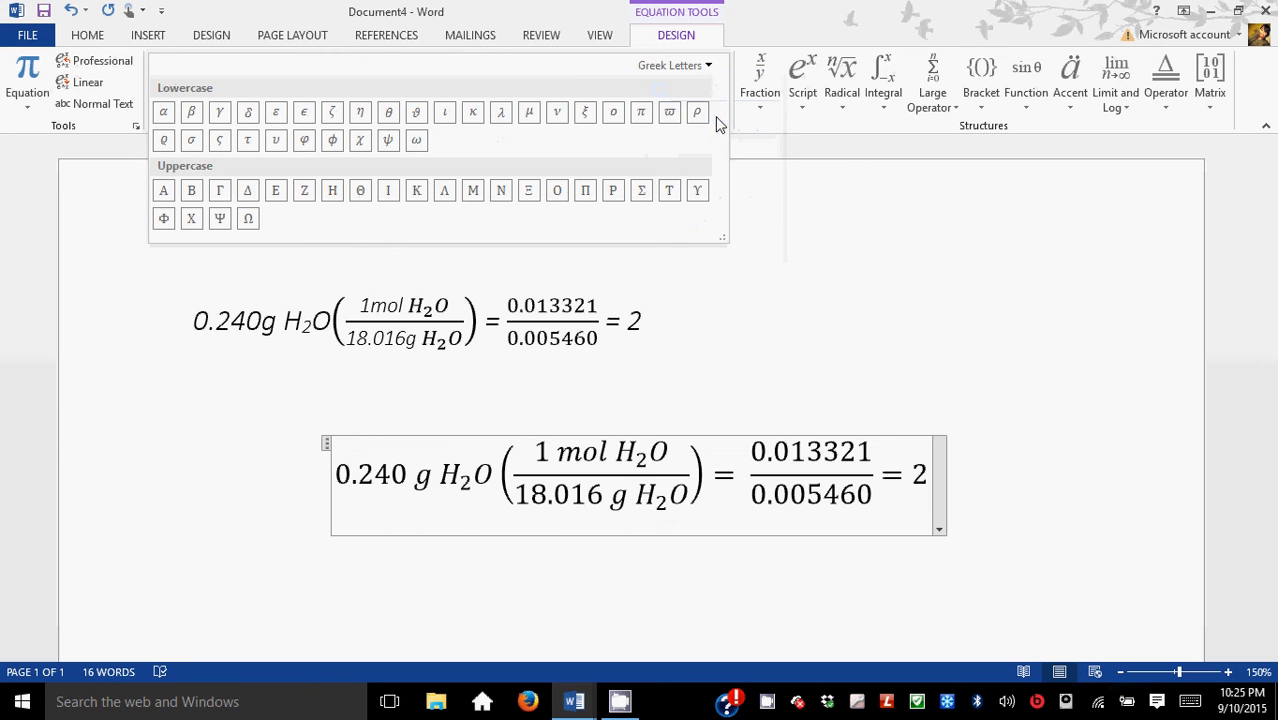
pyautogui.click(707, 68)
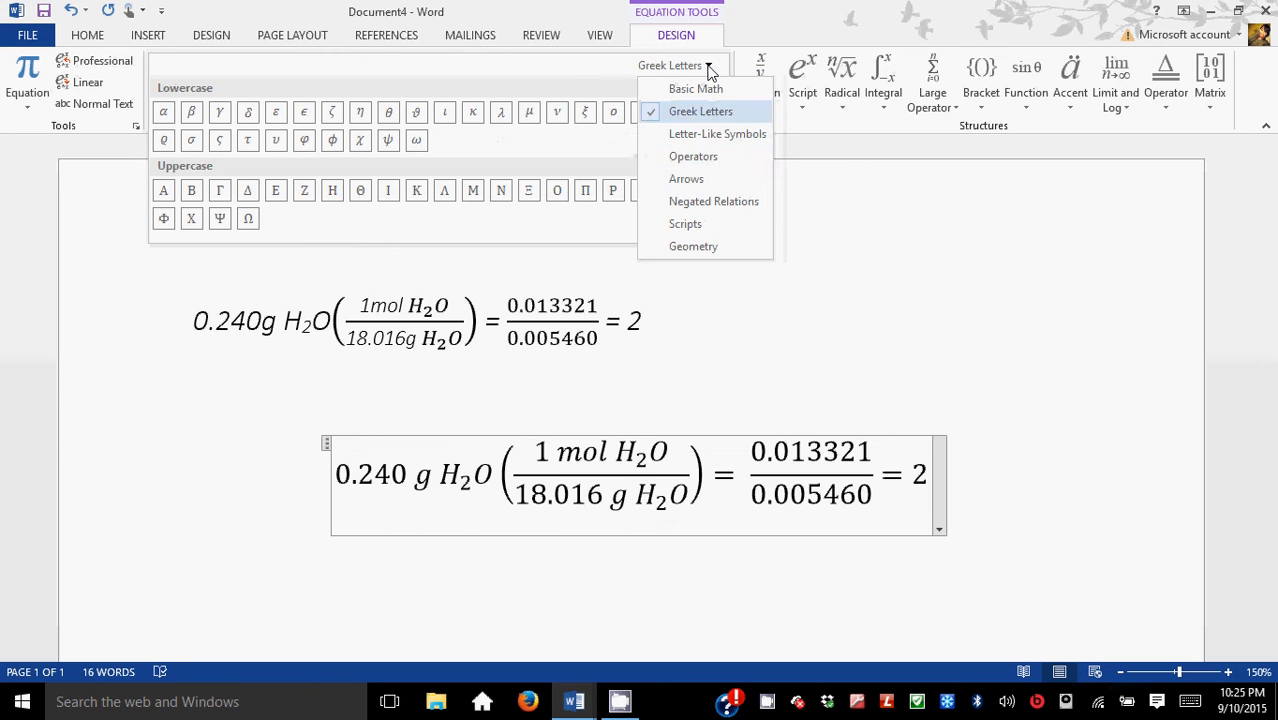
pyautogui.click(695, 177)
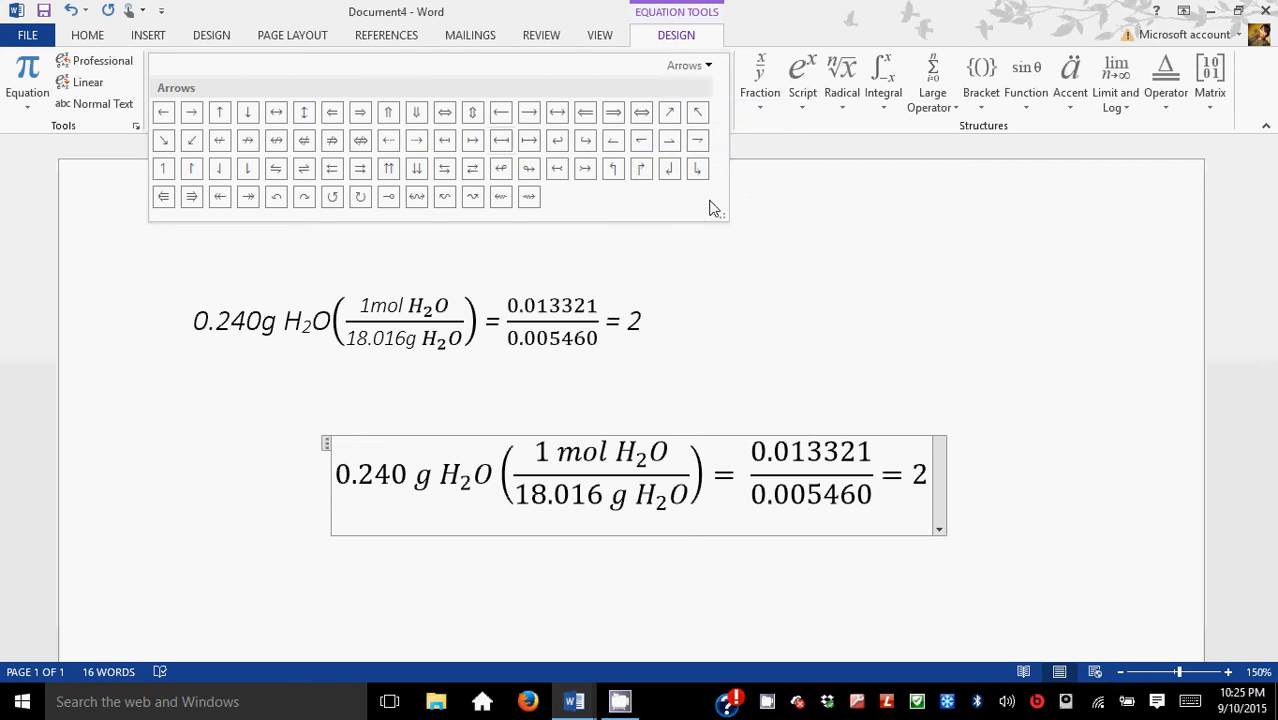
pyautogui.click(706, 66)
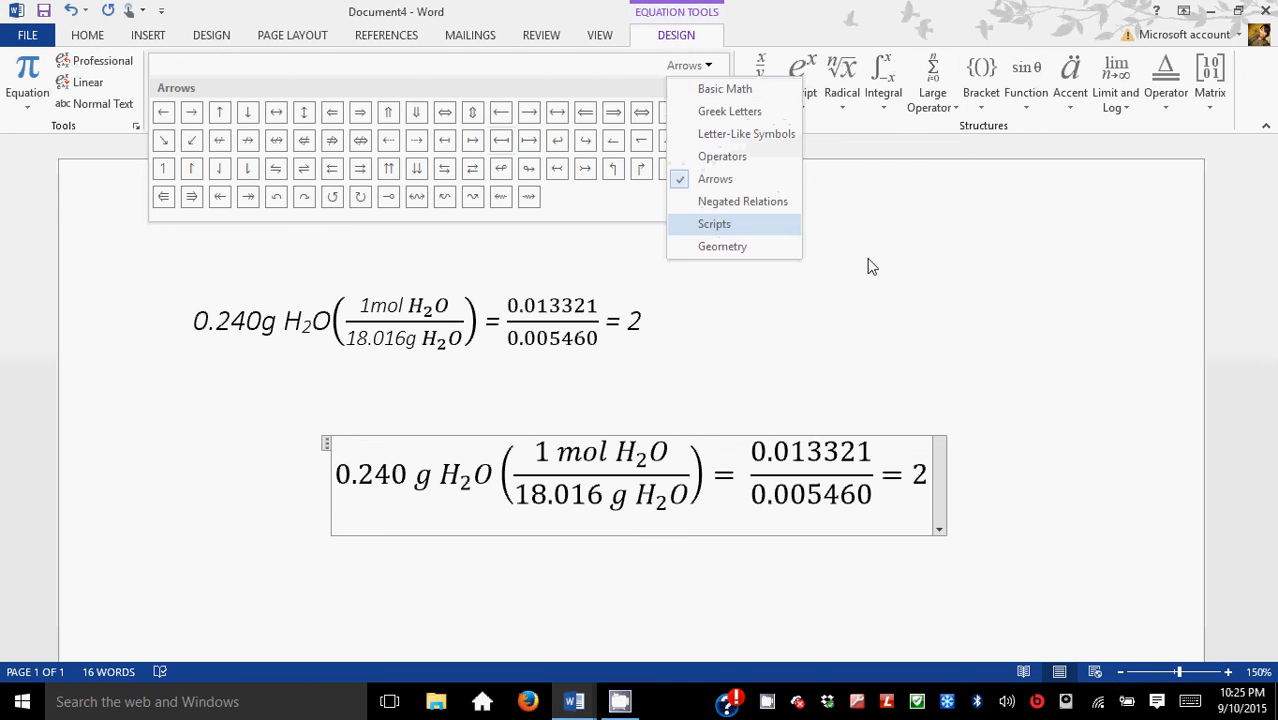
pyautogui.click(790, 217)
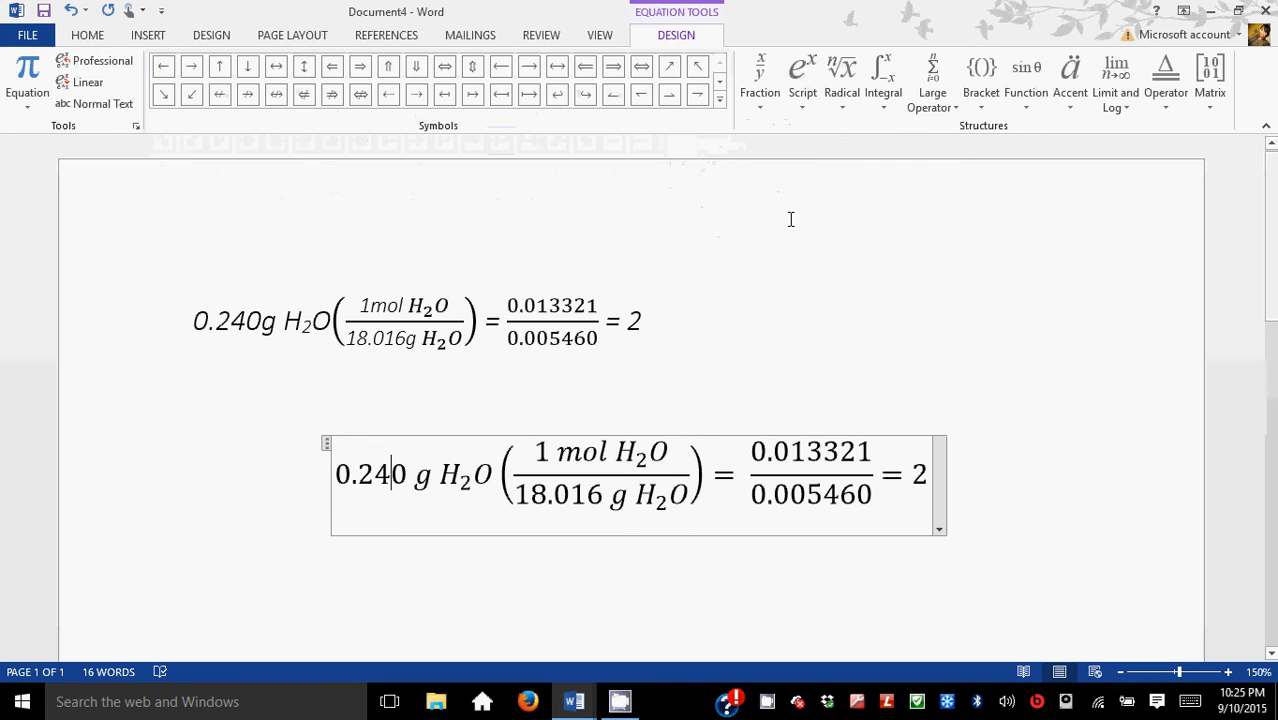
pyautogui.click(927, 419)
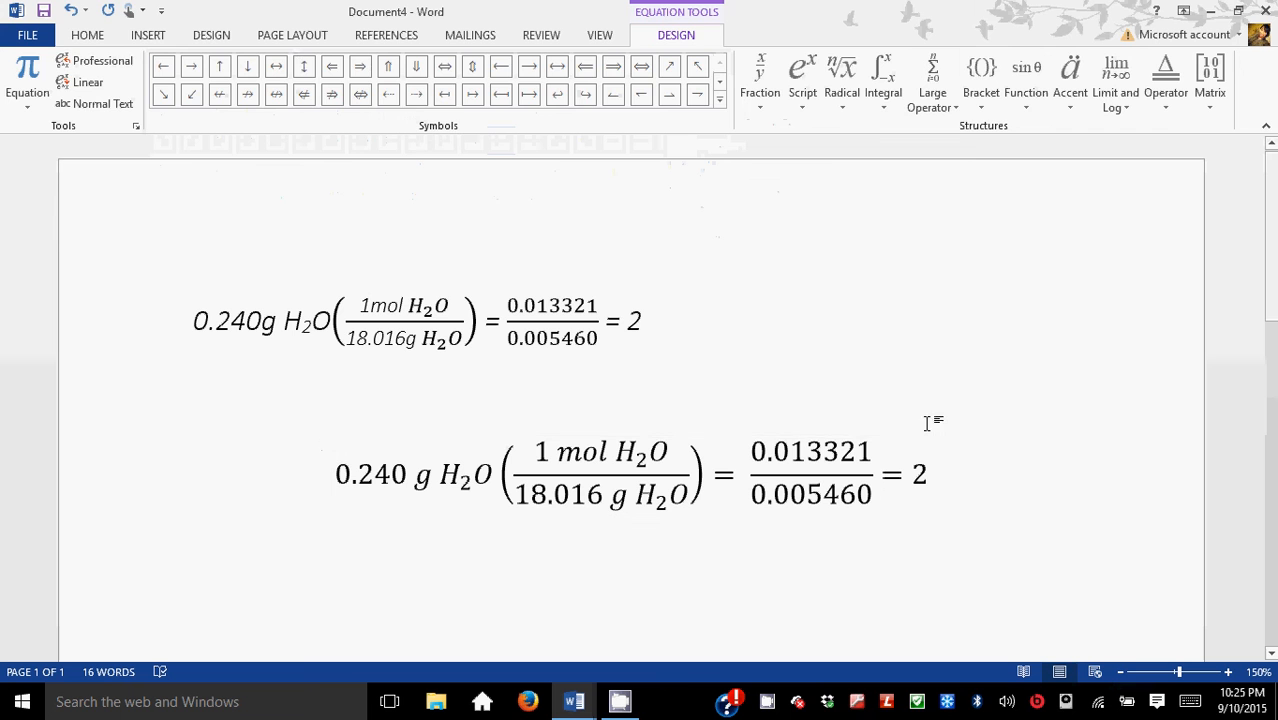
# Step: Open the Symbol dialog and browse the Latin Extended-B characters without inserting any
pyautogui.click(147, 35)
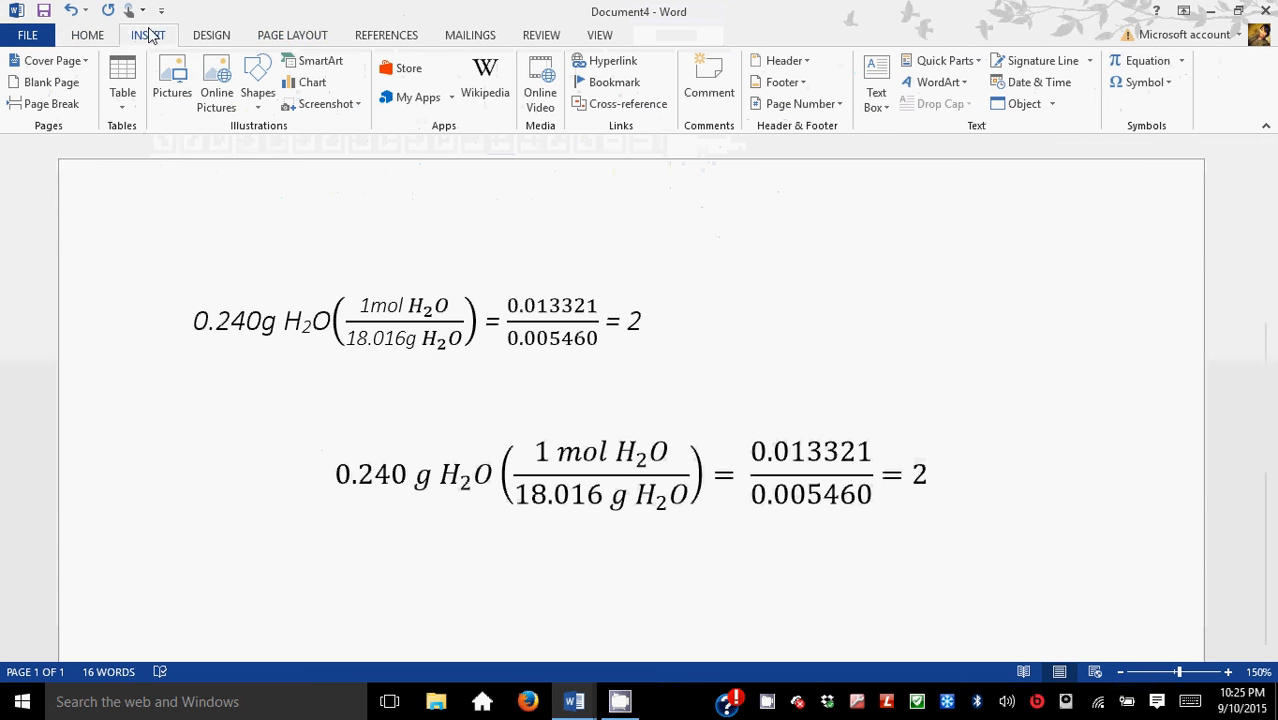
pyautogui.click(1164, 87)
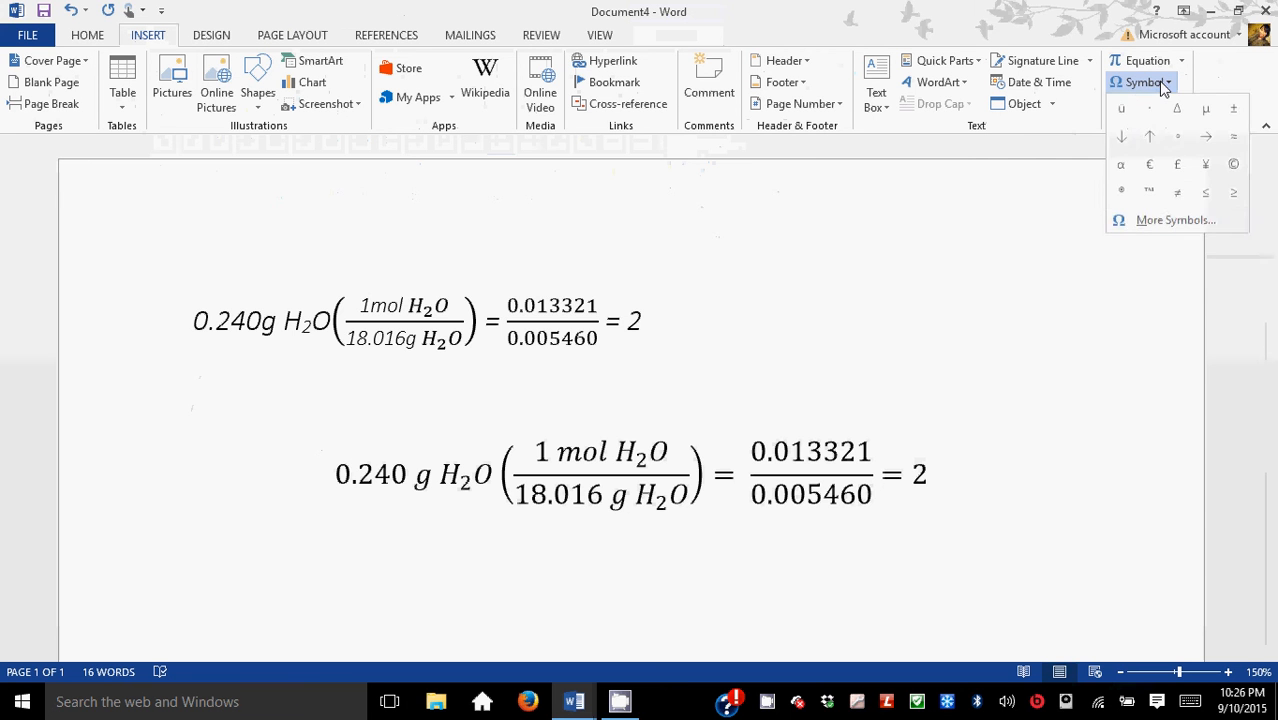
pyautogui.click(1174, 221)
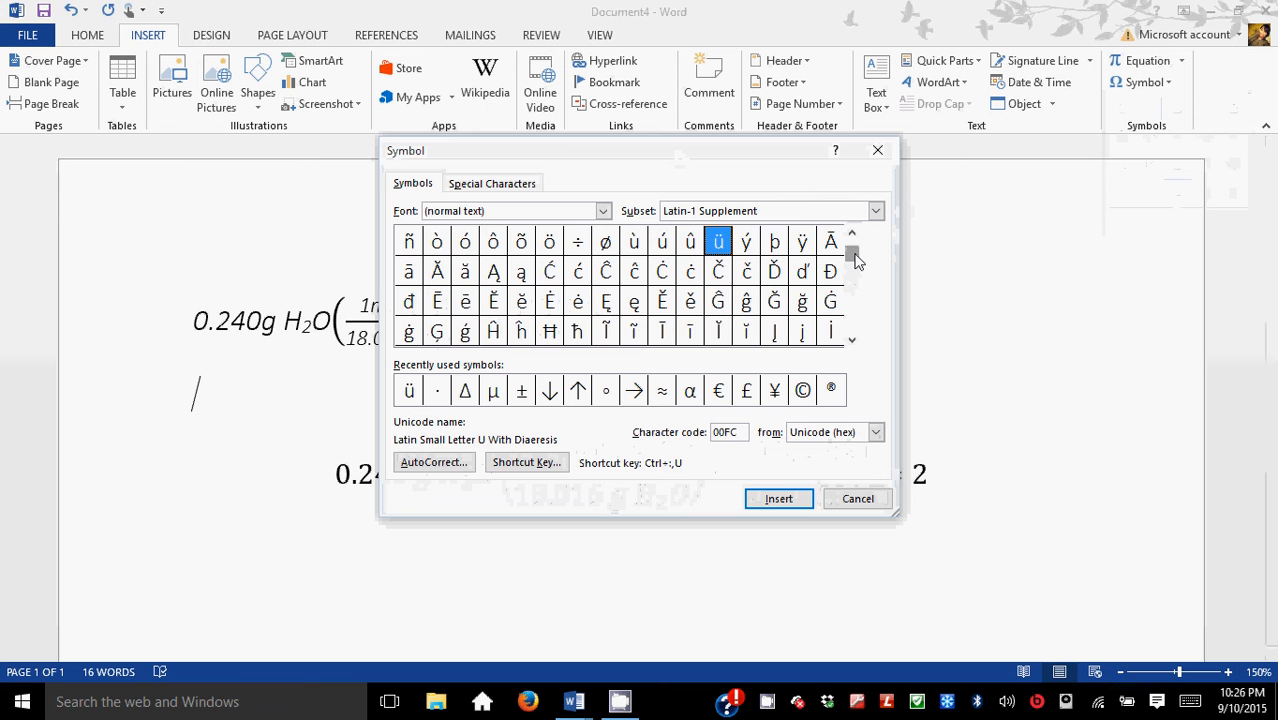
pyautogui.moveTo(856, 260); pyautogui.dragTo(851, 272)
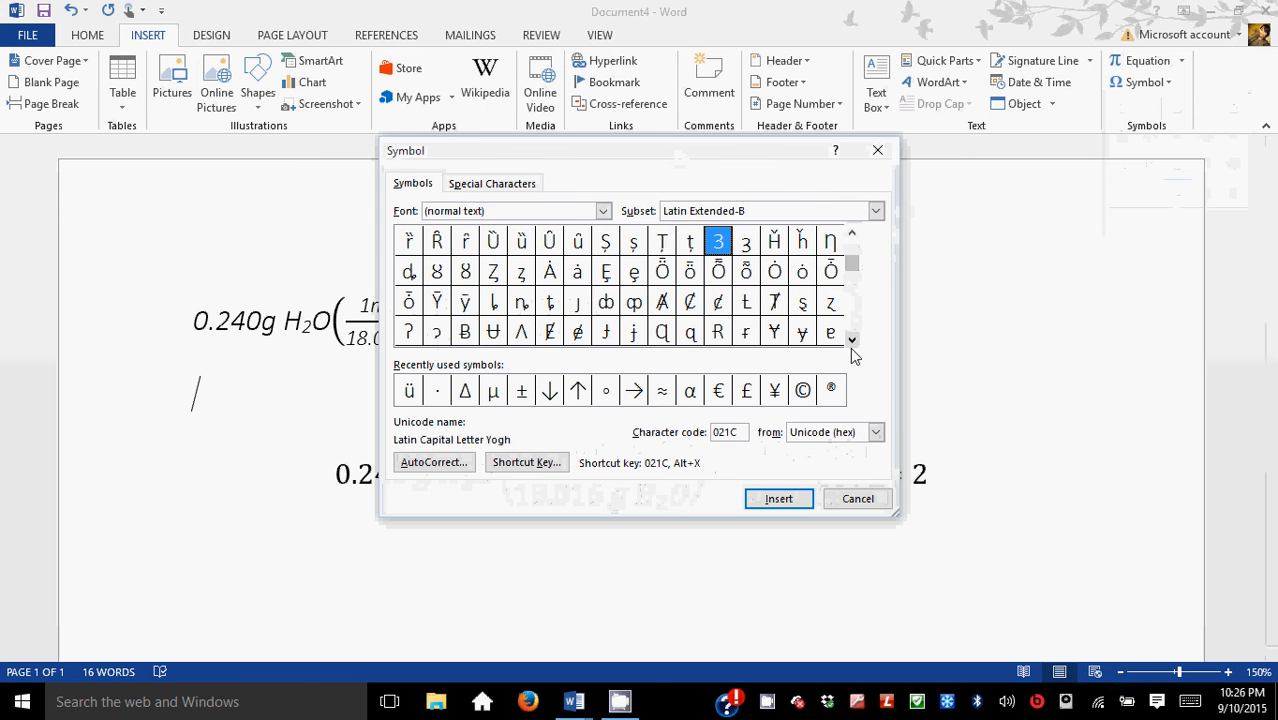
pyautogui.click(851, 341)
pyautogui.click(851, 341)
pyautogui.click(851, 341)
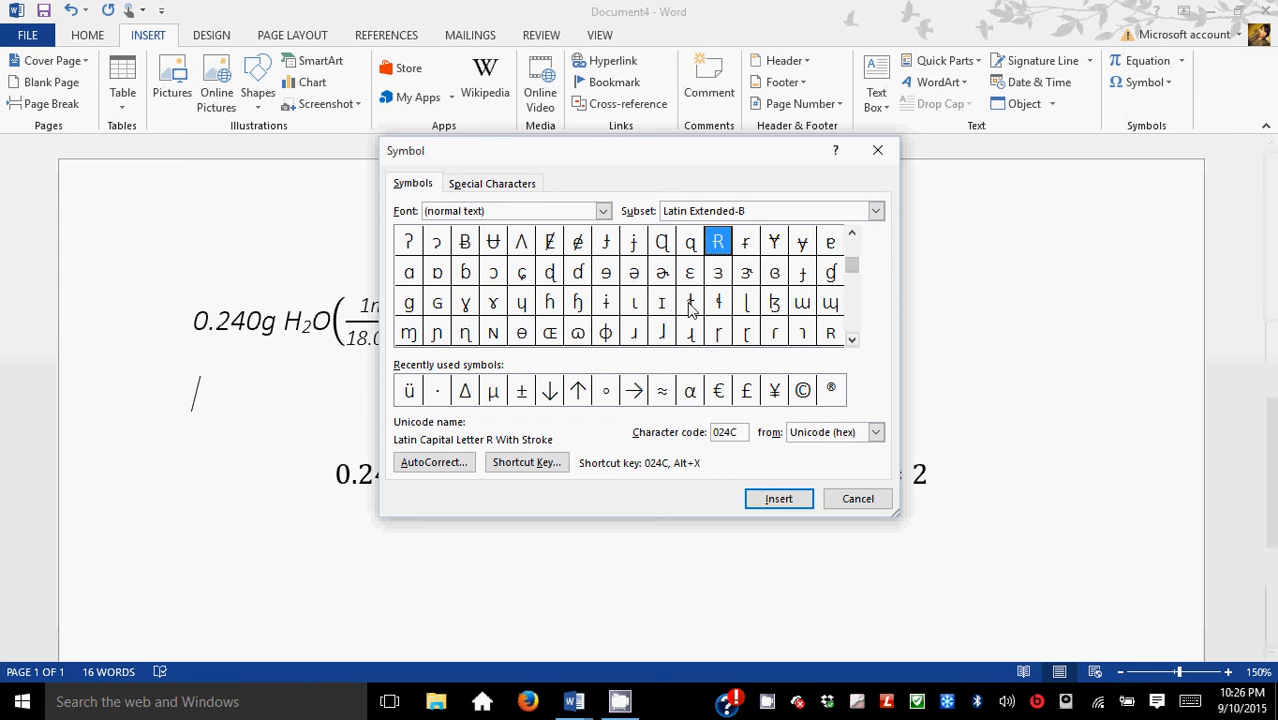
pyautogui.click(835, 498)
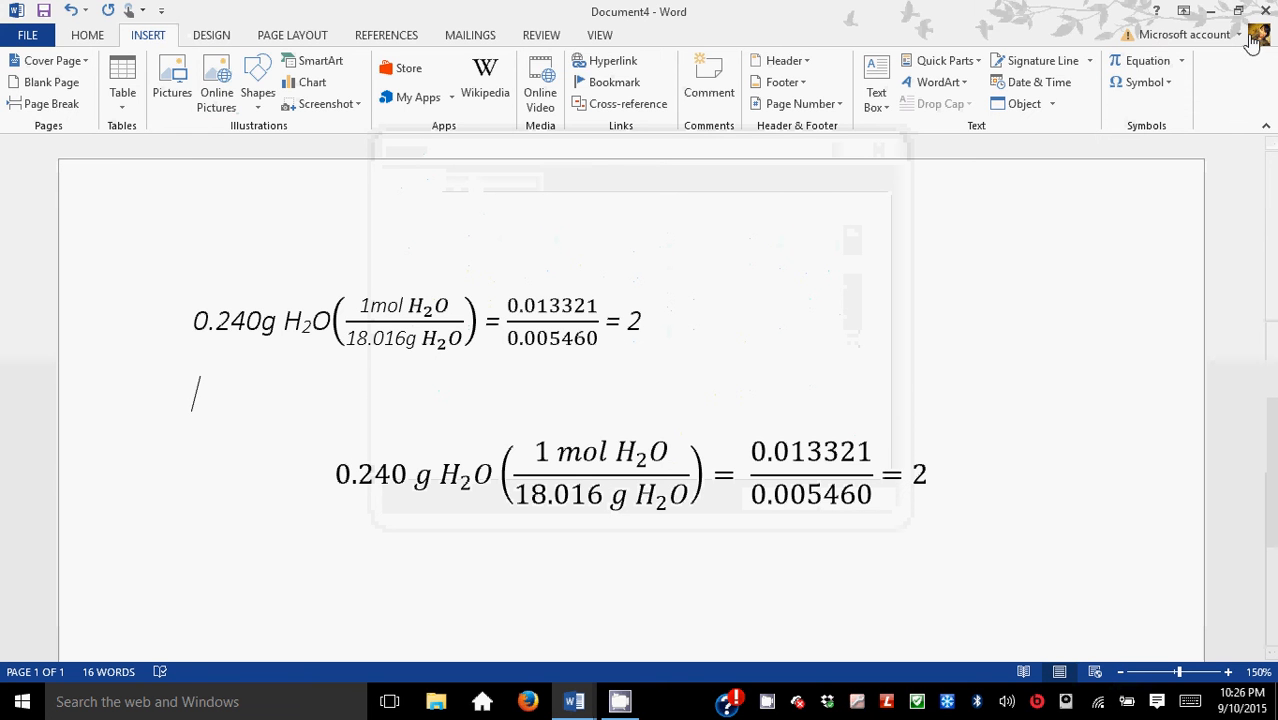
pyautogui.click(1135, 62)
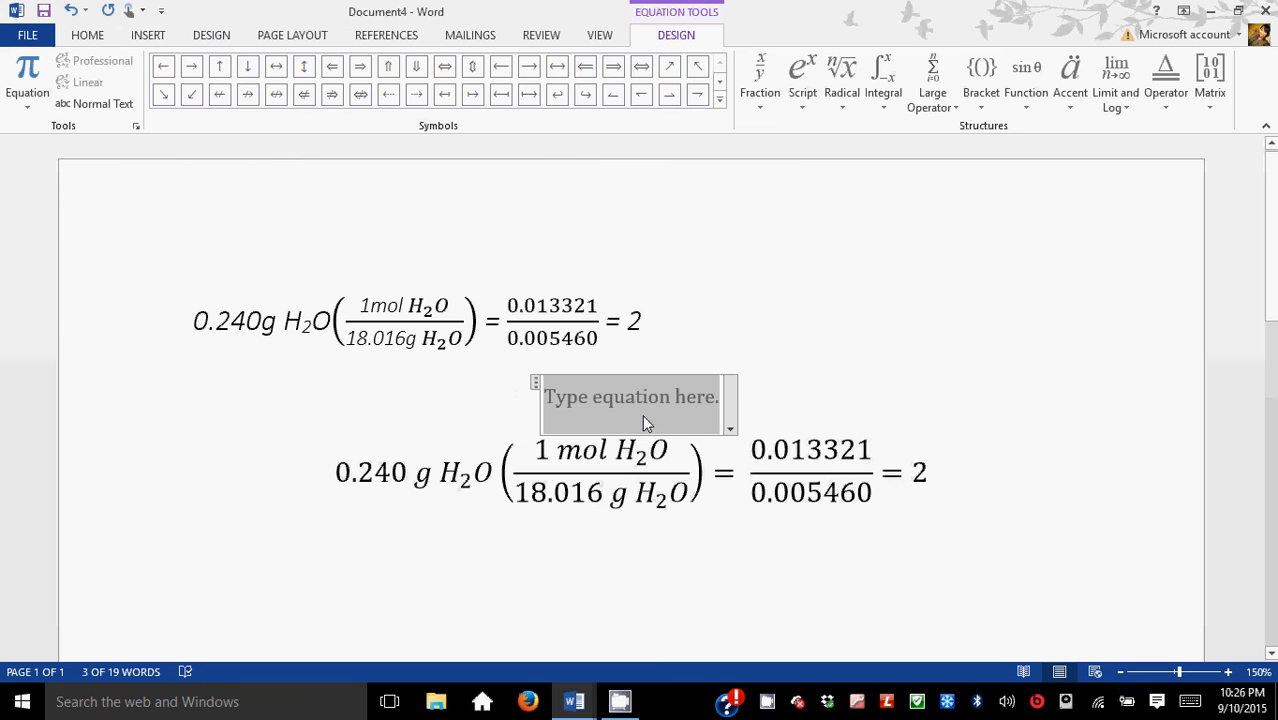
pyautogui.click(719, 98)
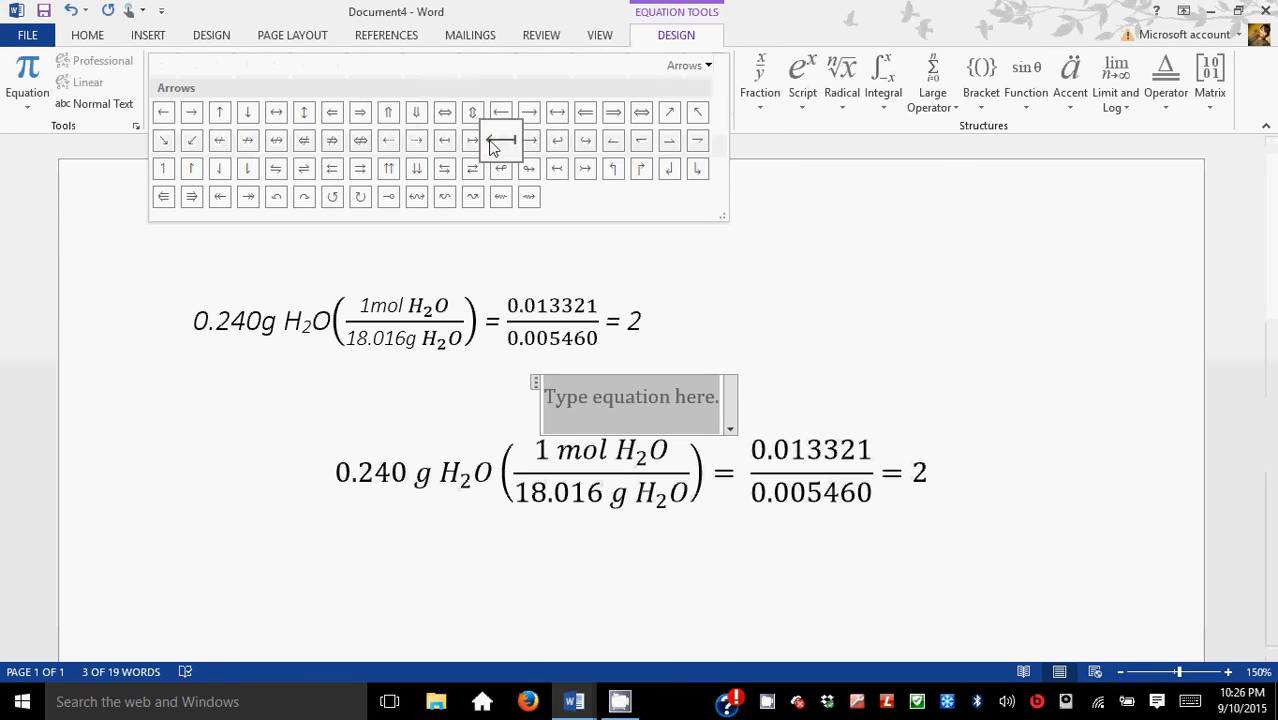
pyautogui.click(690, 38)
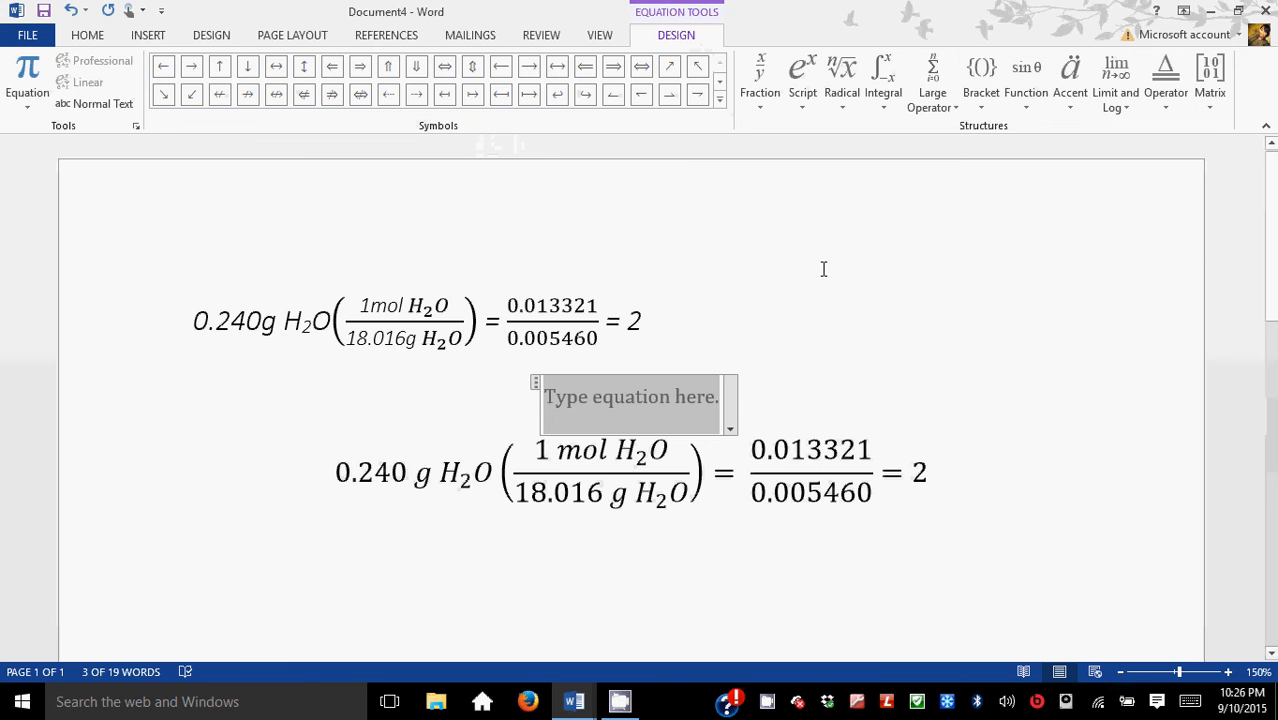
pyautogui.press('BackSpace')
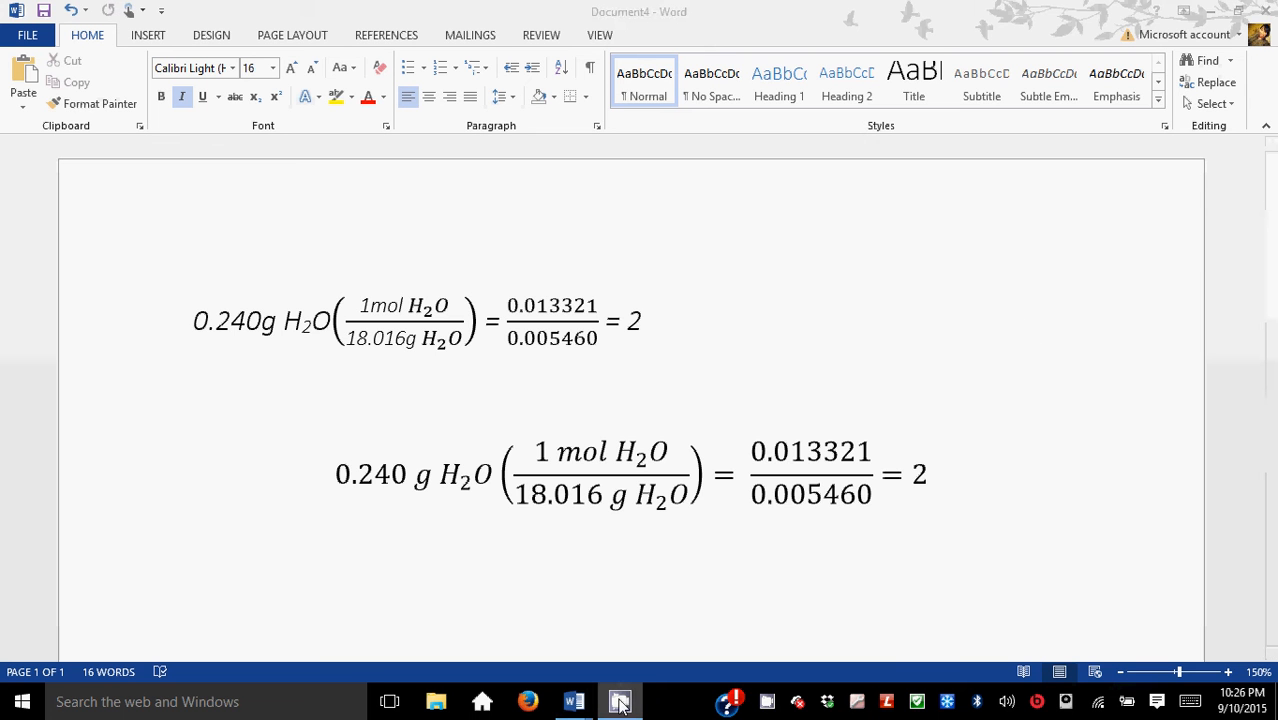
pyautogui.click(766, 703)
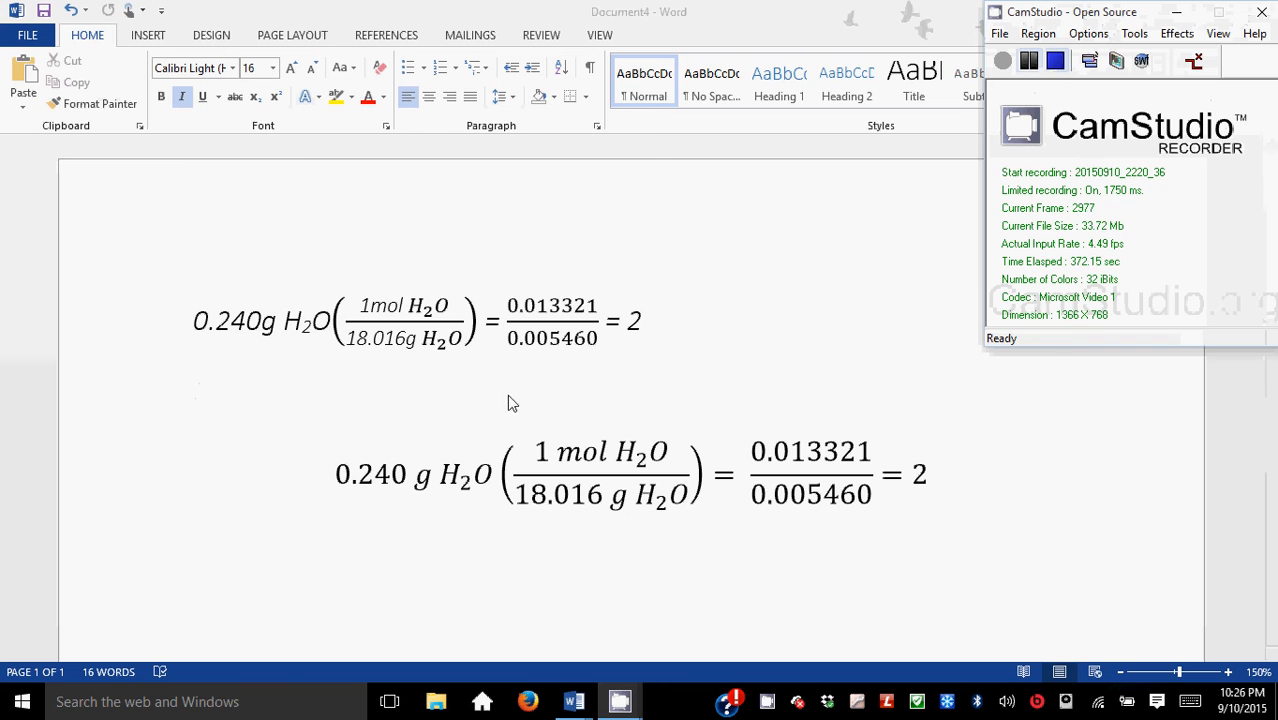